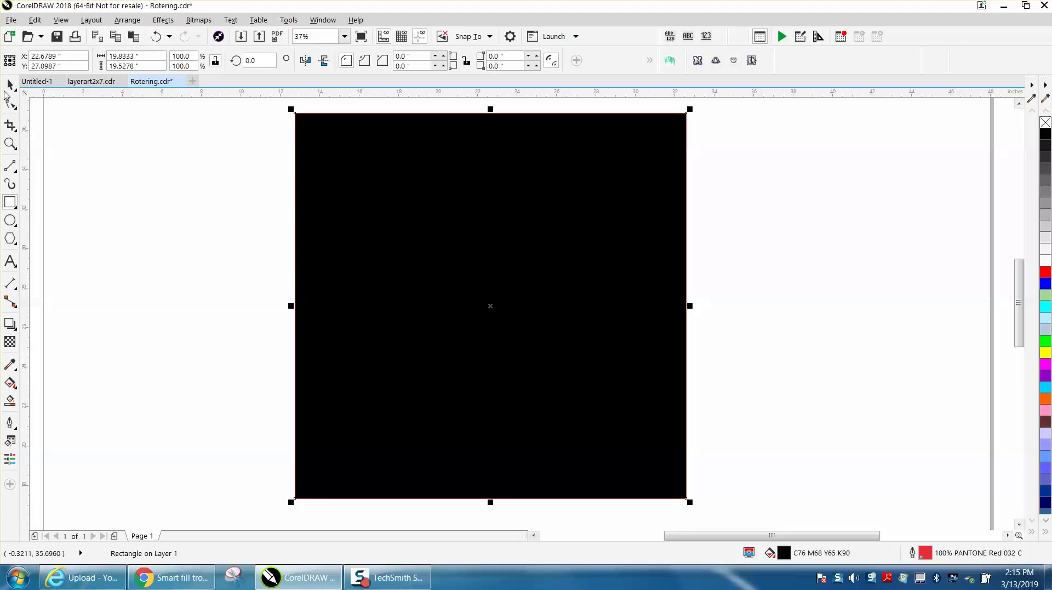
Step: Remove the black fill from the large square surrounding the monogram and deselect it
click(1045, 121)
click(10, 83)
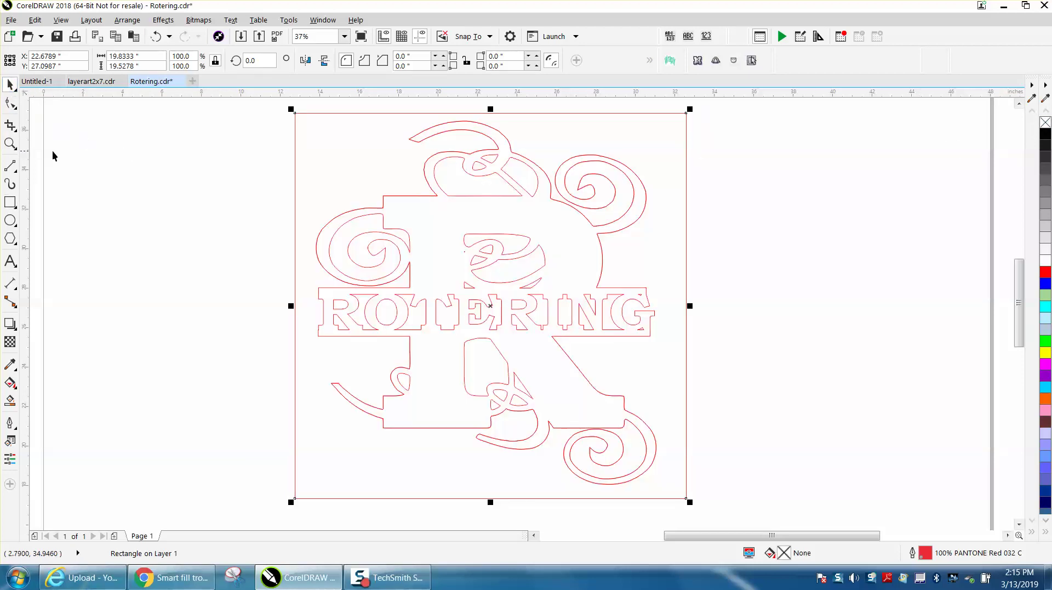
click(142, 230)
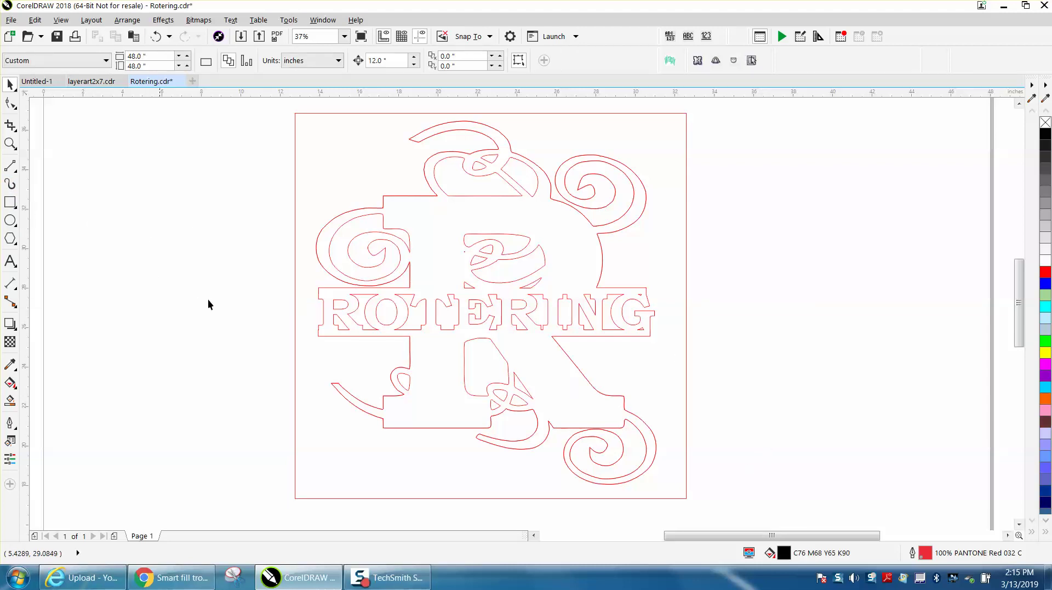
Step: Set the document's default fill to no fill for Graphic objects
double_click(784, 556)
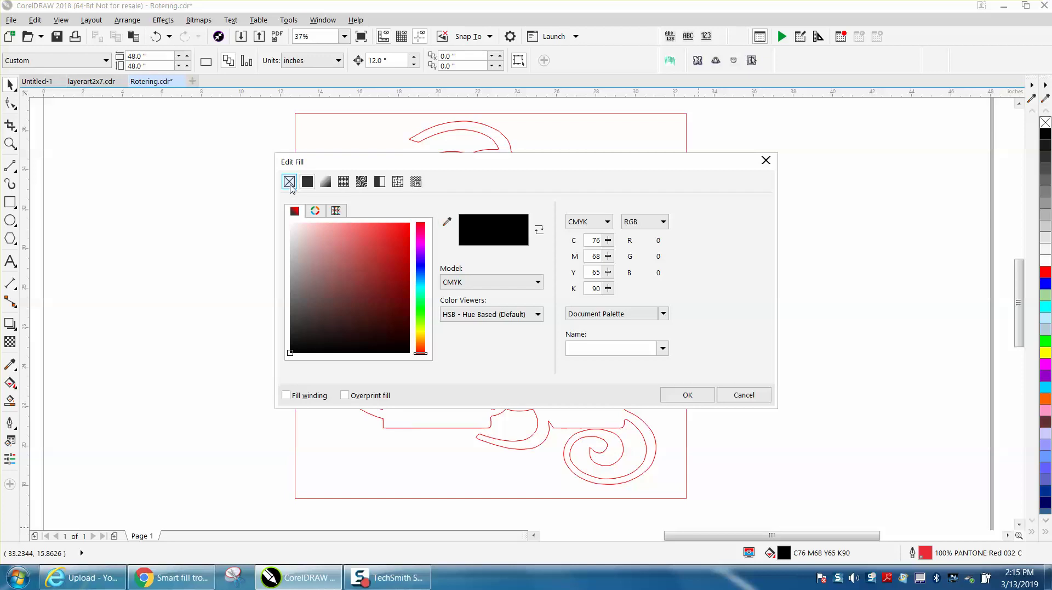
click(289, 181)
click(710, 397)
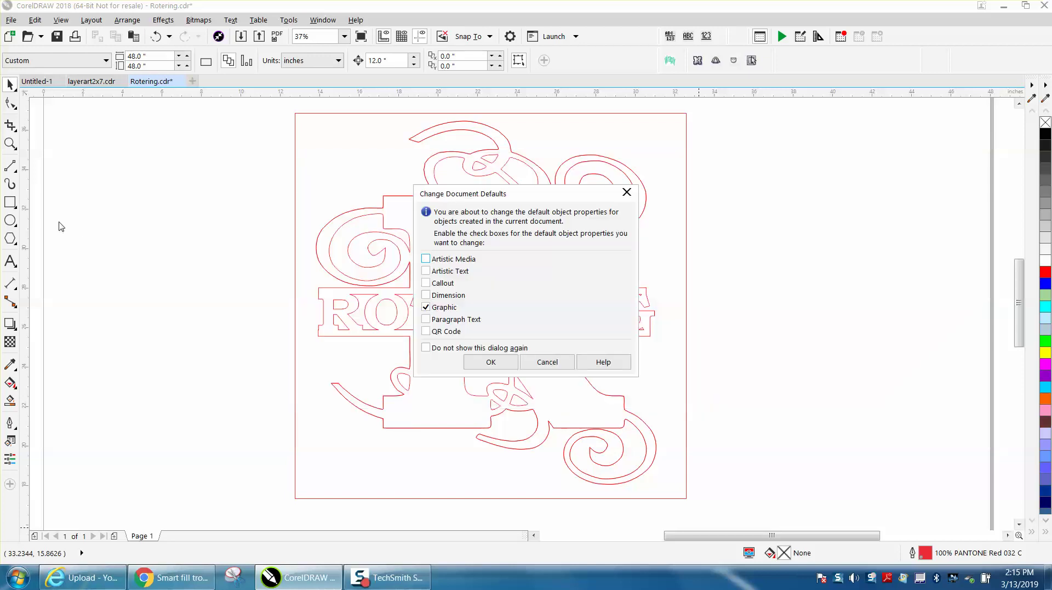
click(490, 361)
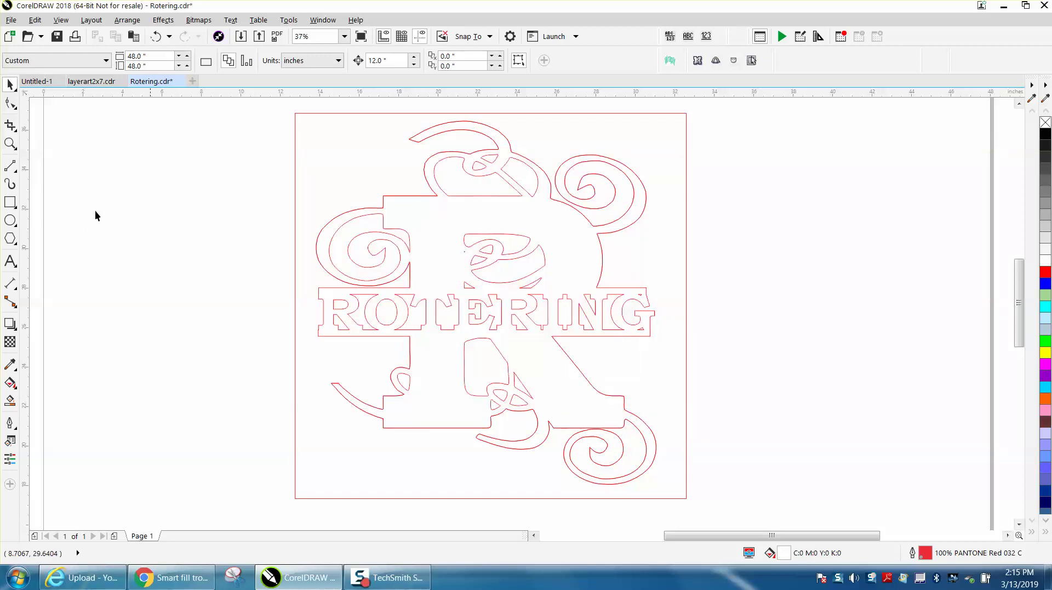
Step: Draw a test rectangle about 5.25 by 2.94 inches beside the artwork to check the default fill, and delete it
click(10, 201)
drag(90, 206, 194, 264)
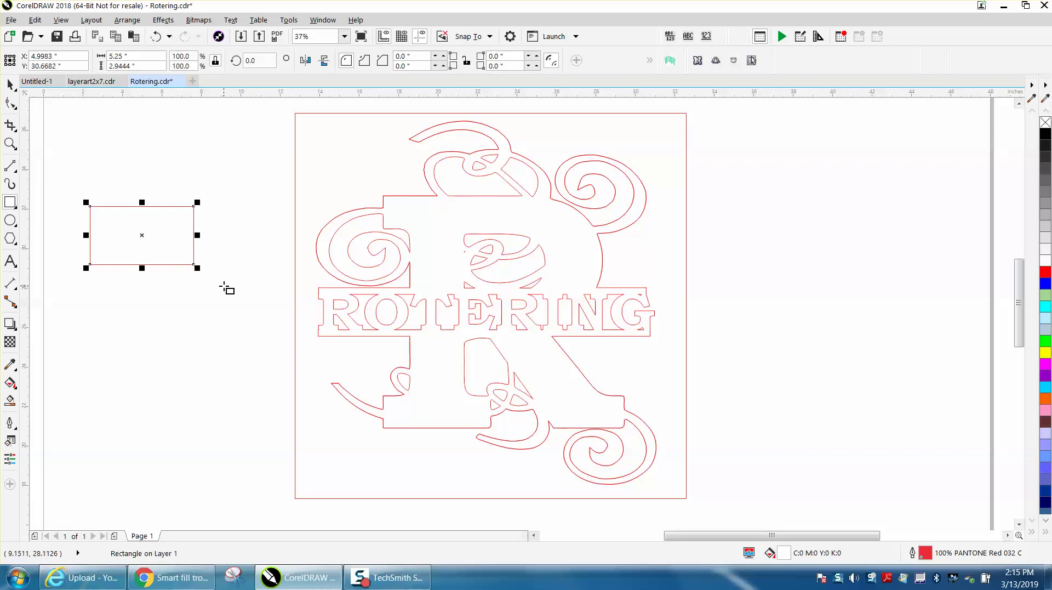
click(10, 84)
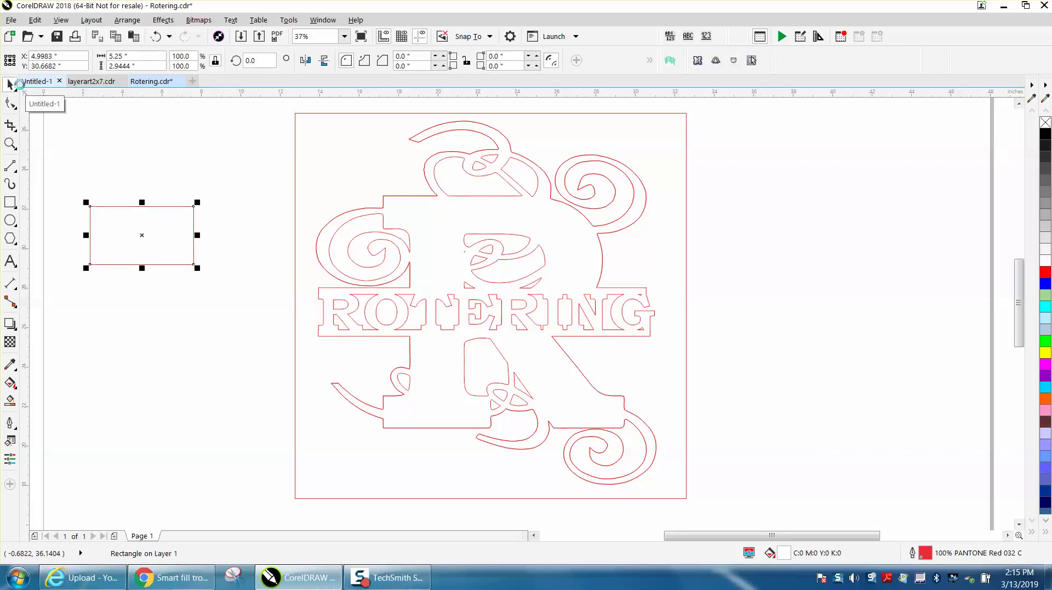
key(Delete)
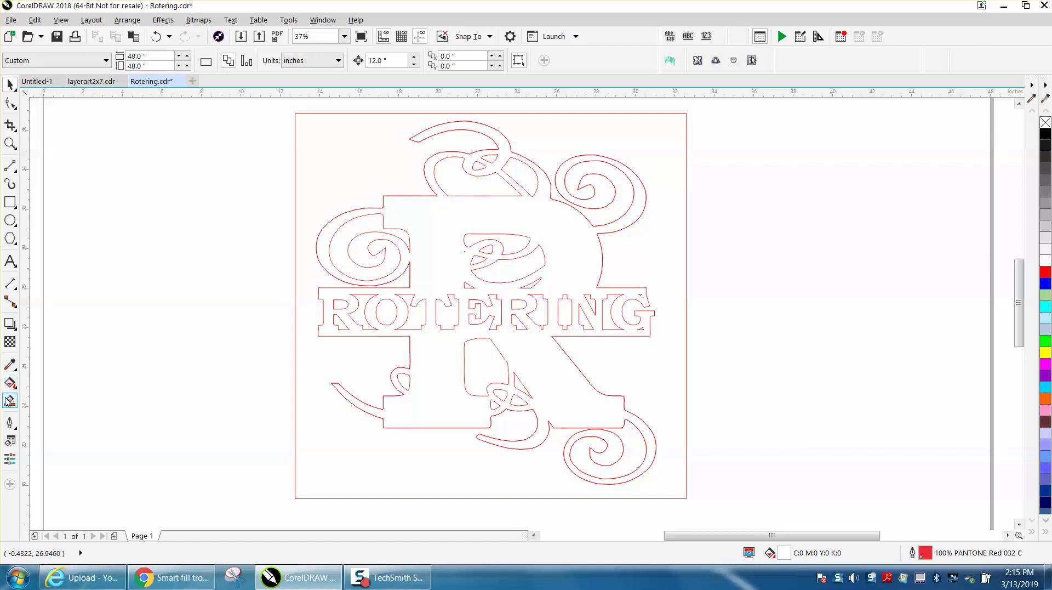
Step: Try Smart Fill on the monogram just below the name band, and undo the fill
click(10, 400)
click(347, 338)
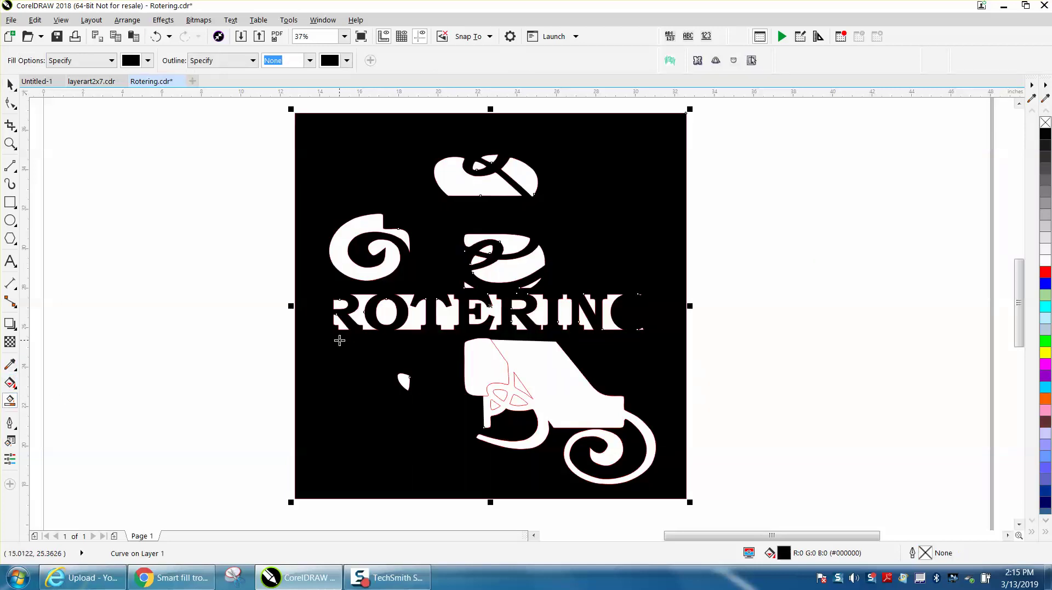
click(156, 37)
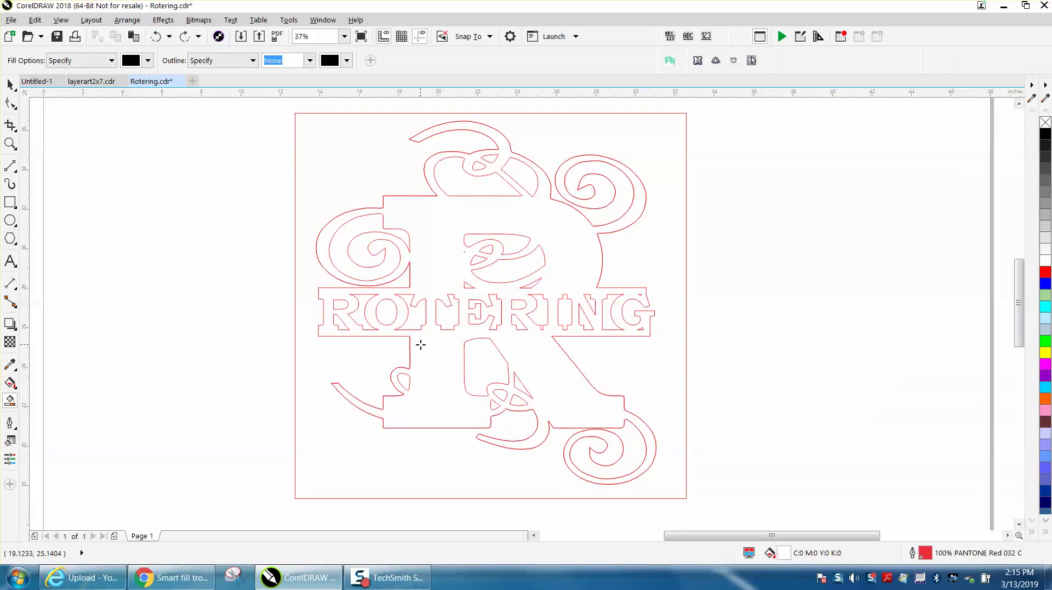
key(space)
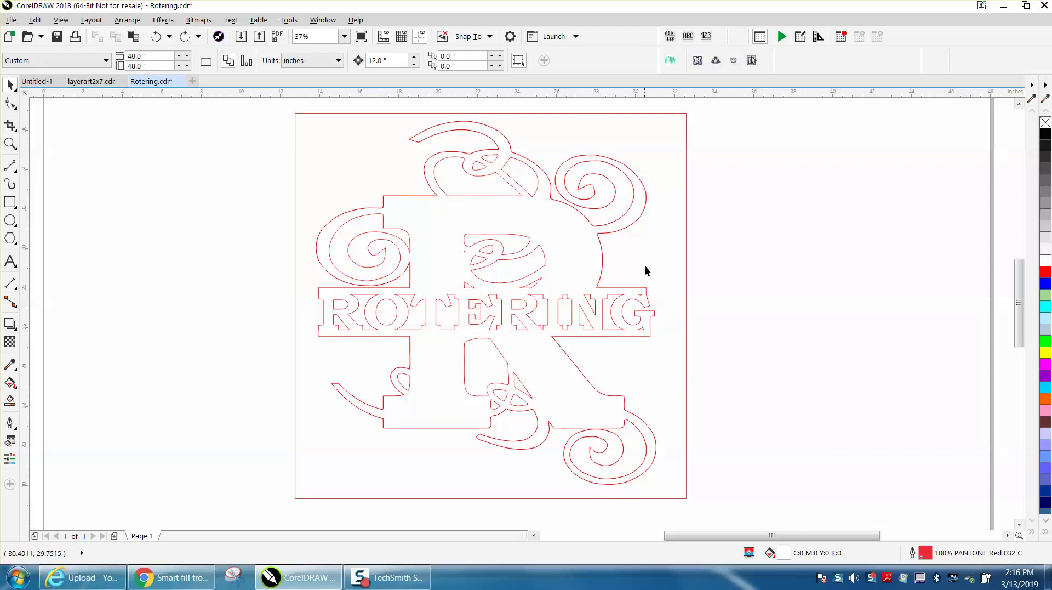
Step: Examine which outlines make up the artwork by selecting the surrounding square, the upper curve and the overlapping lower curves
click(415, 197)
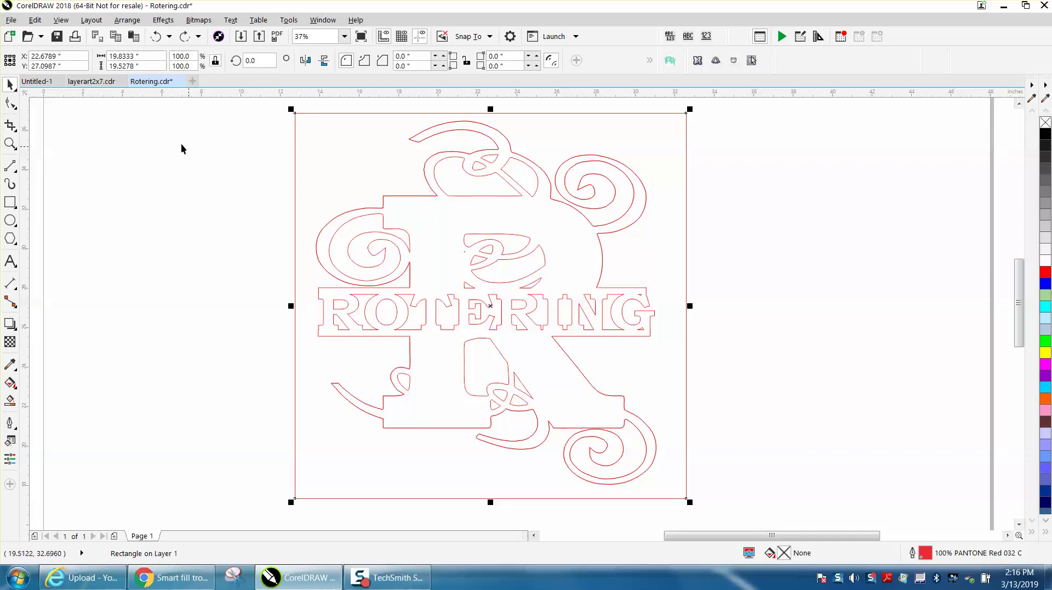
click(421, 139)
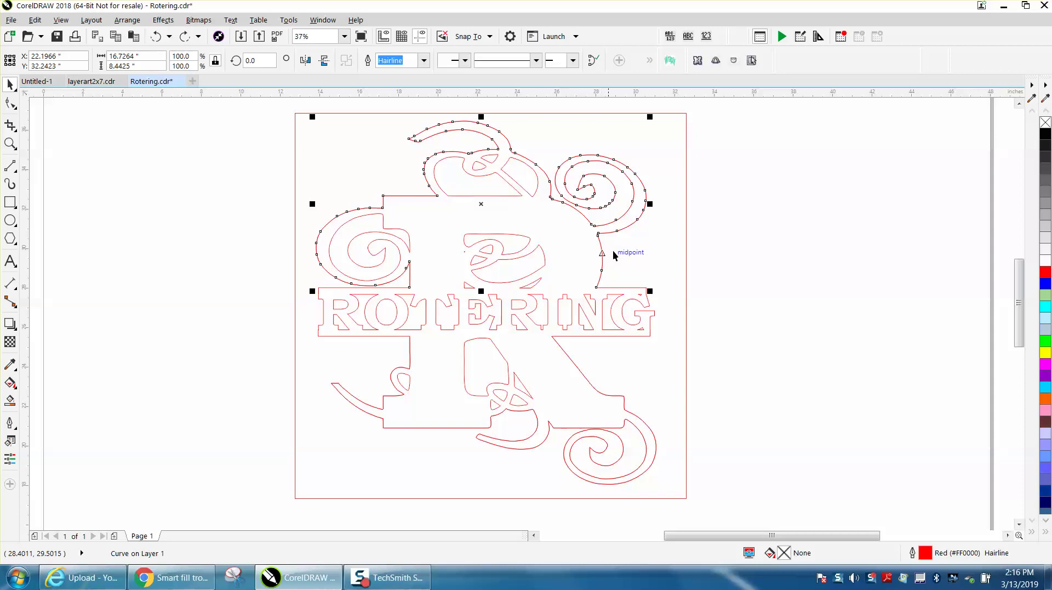
click(393, 106)
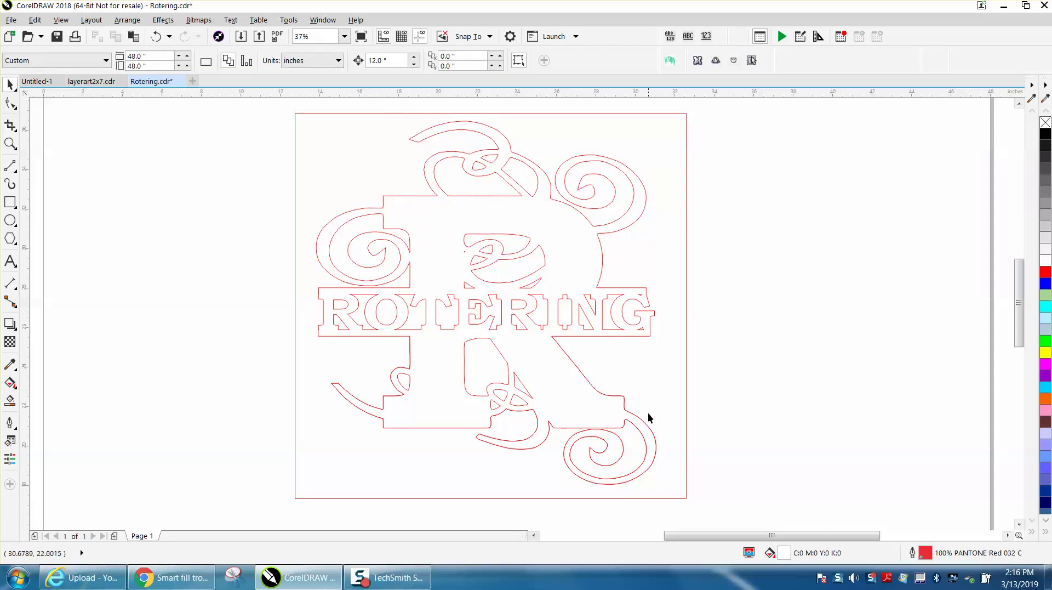
click(648, 427)
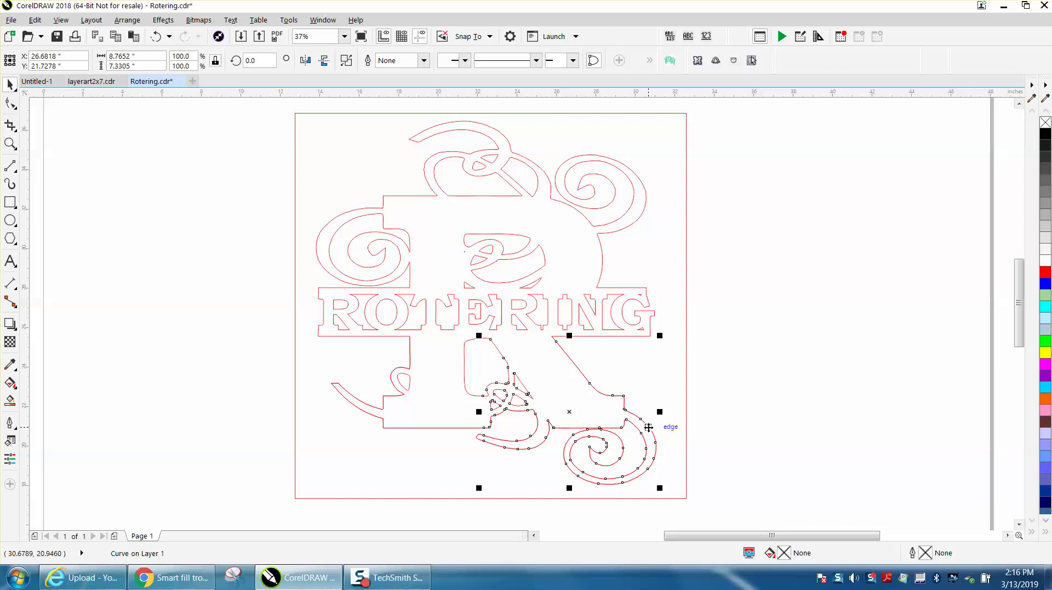
click(649, 426)
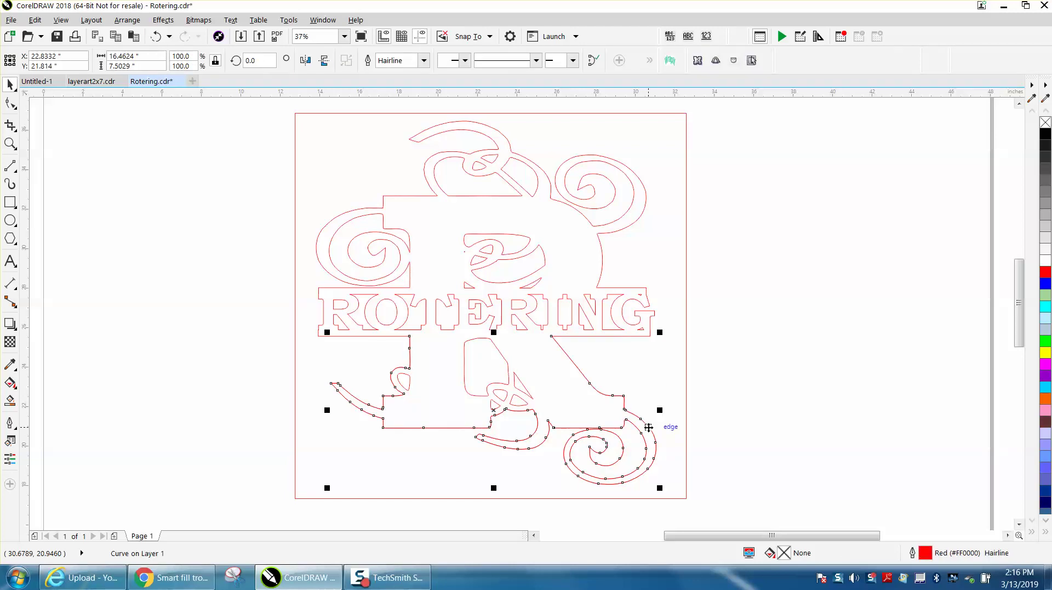
click(649, 432)
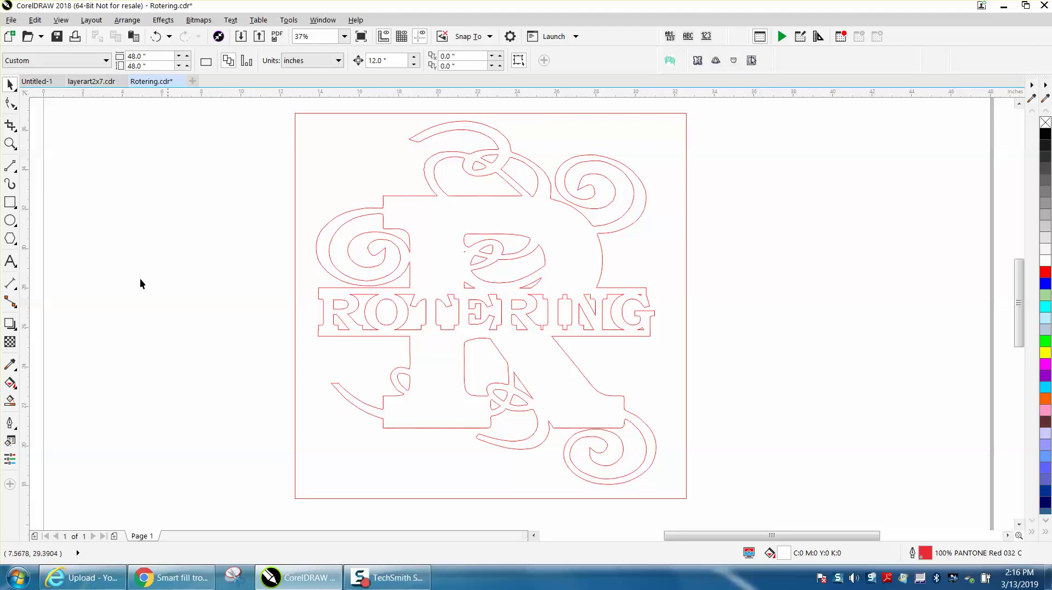
Step: Draw a horizontal line about 24.6 inches long and a near-vertical line about 20.4 inches tall, dividing the artwork into four sections
click(13, 169)
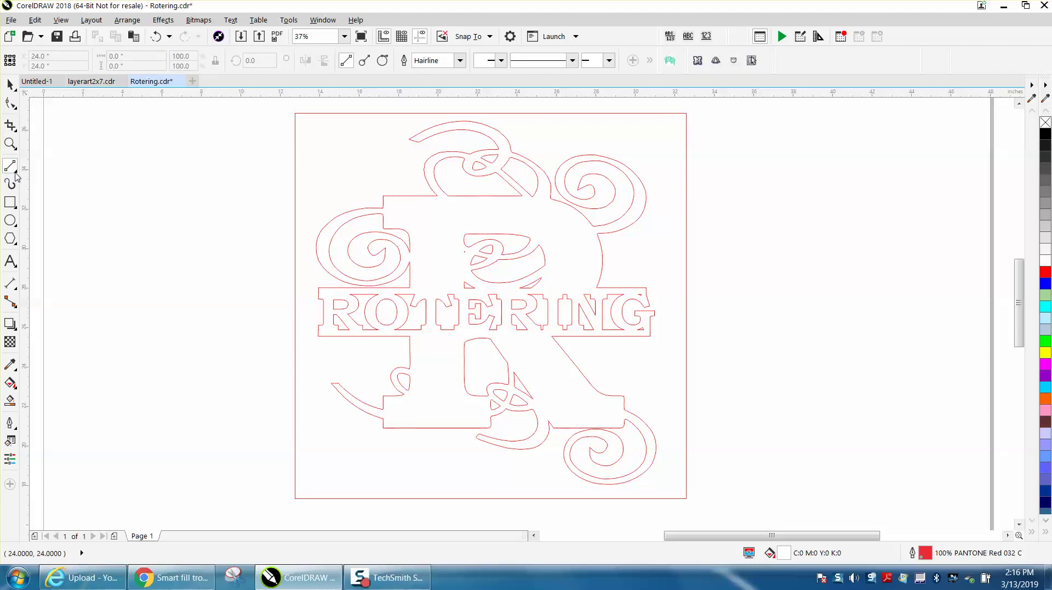
click(51, 181)
drag(261, 293, 747, 293)
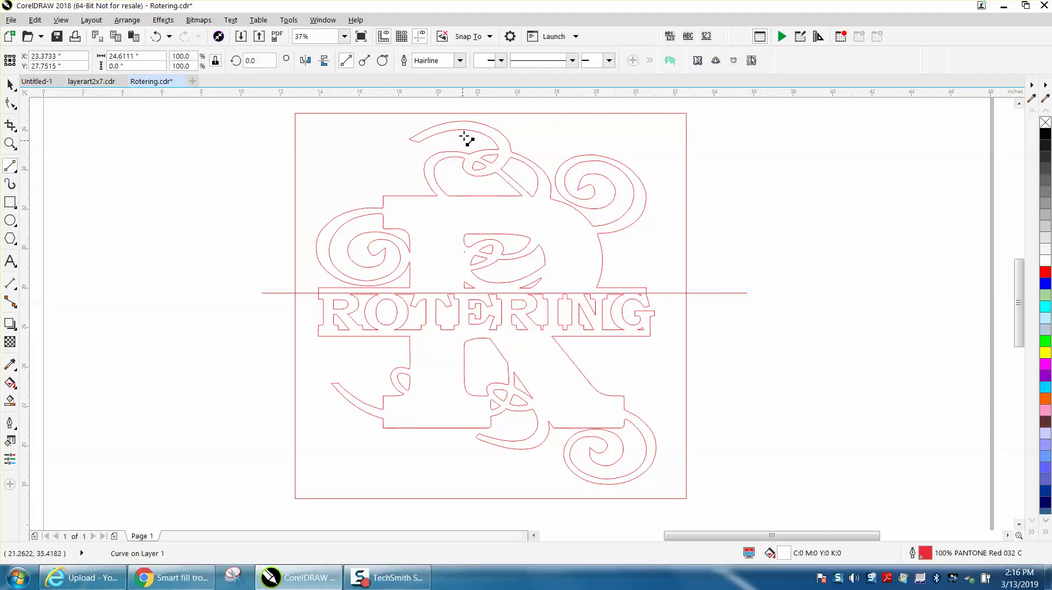
drag(480, 106, 503, 508)
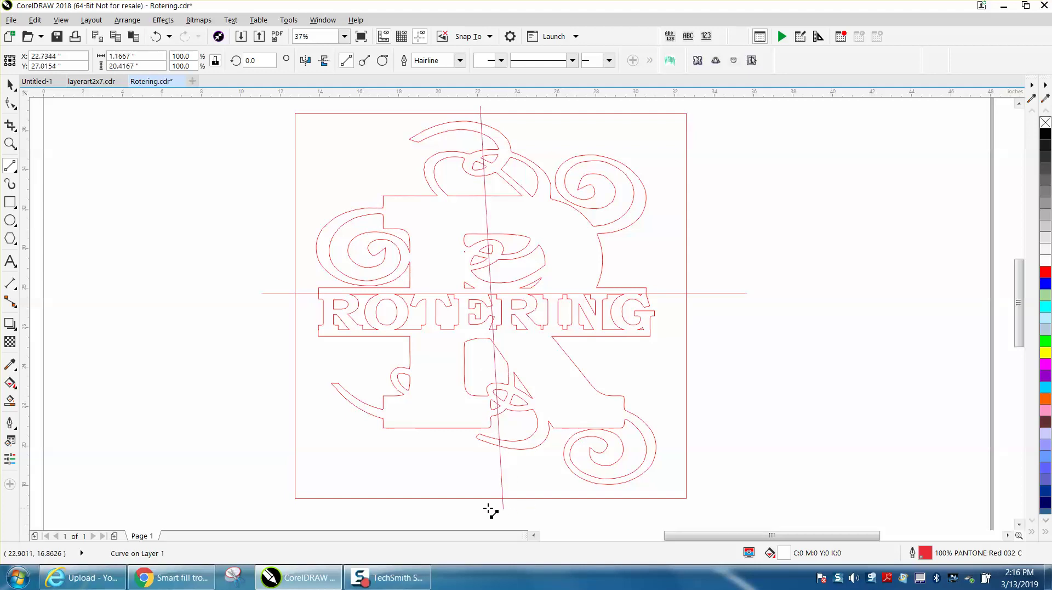
Step: Smart-fill the monogram's four divided sections with black, plus the leftover tips of the lower and upper swirls
click(10, 400)
click(436, 245)
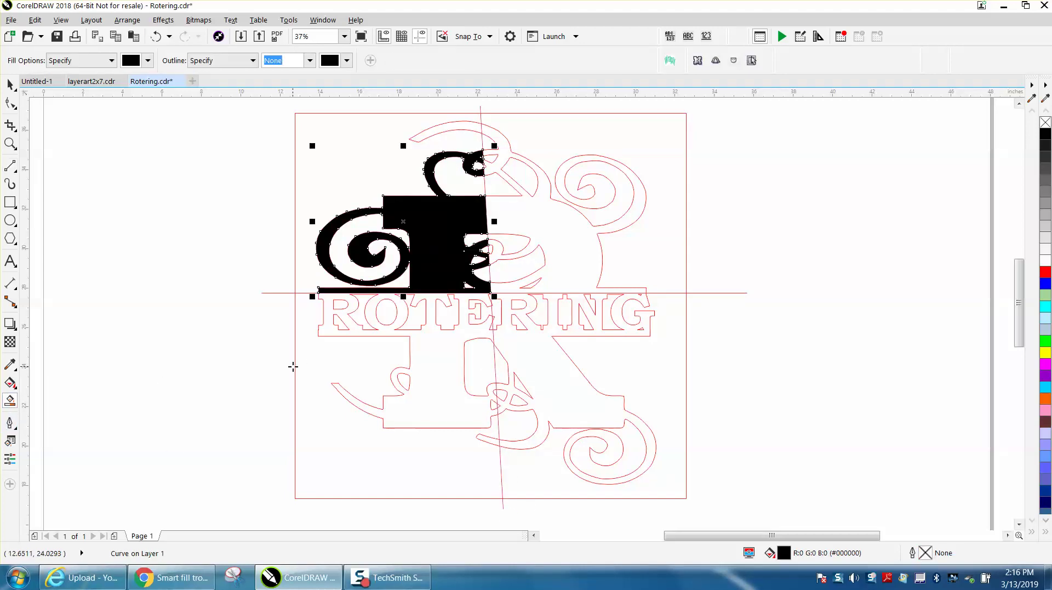
click(555, 232)
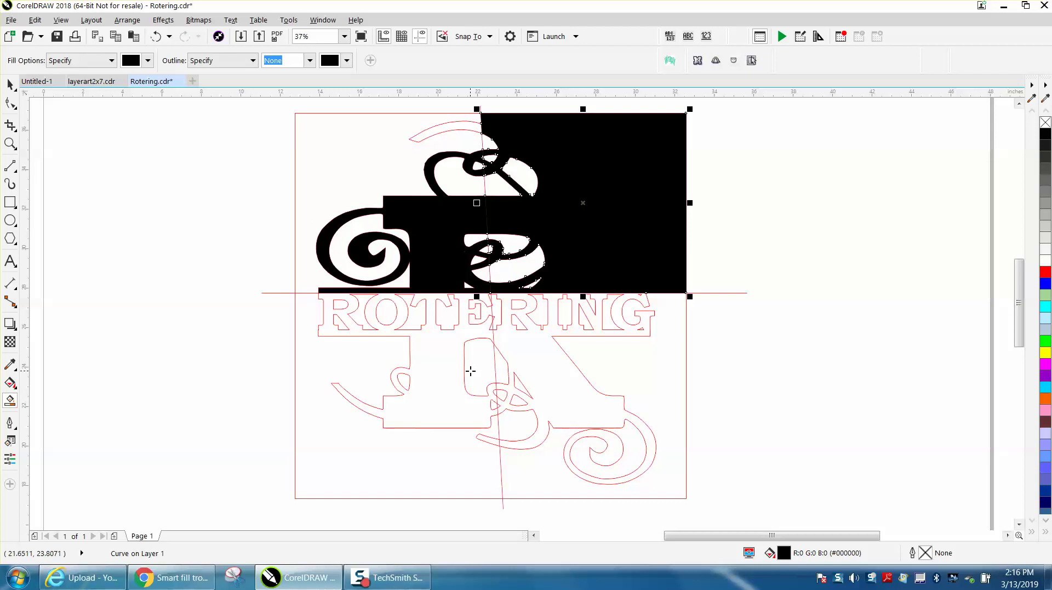
click(437, 359)
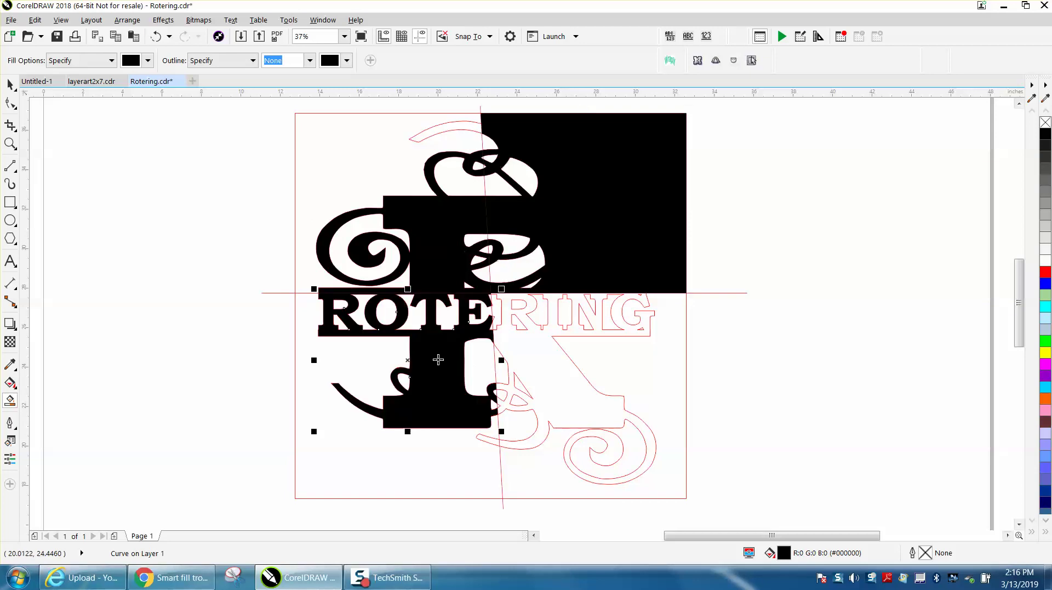
click(555, 367)
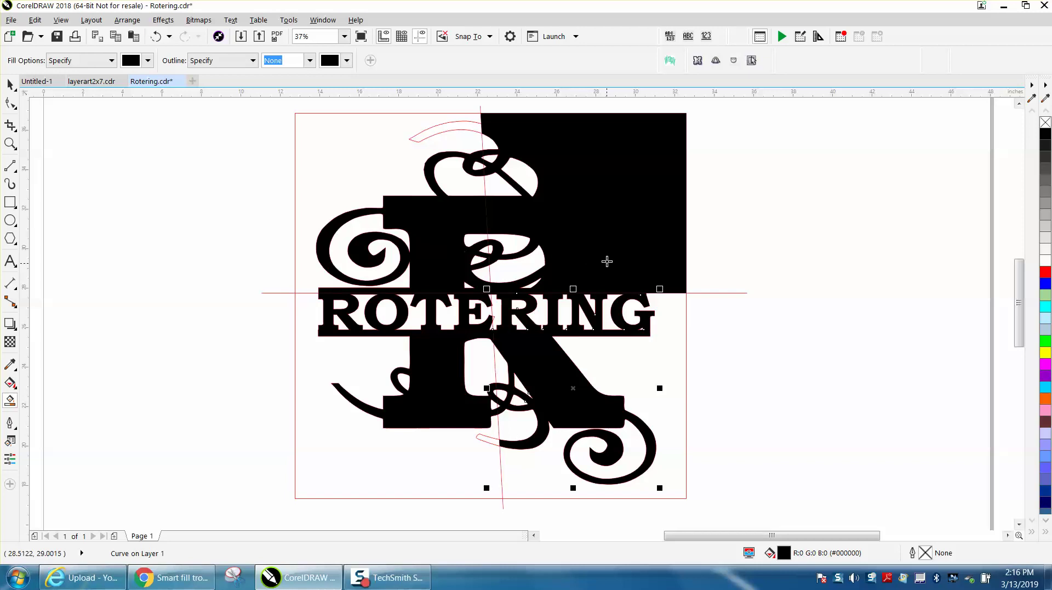
click(487, 443)
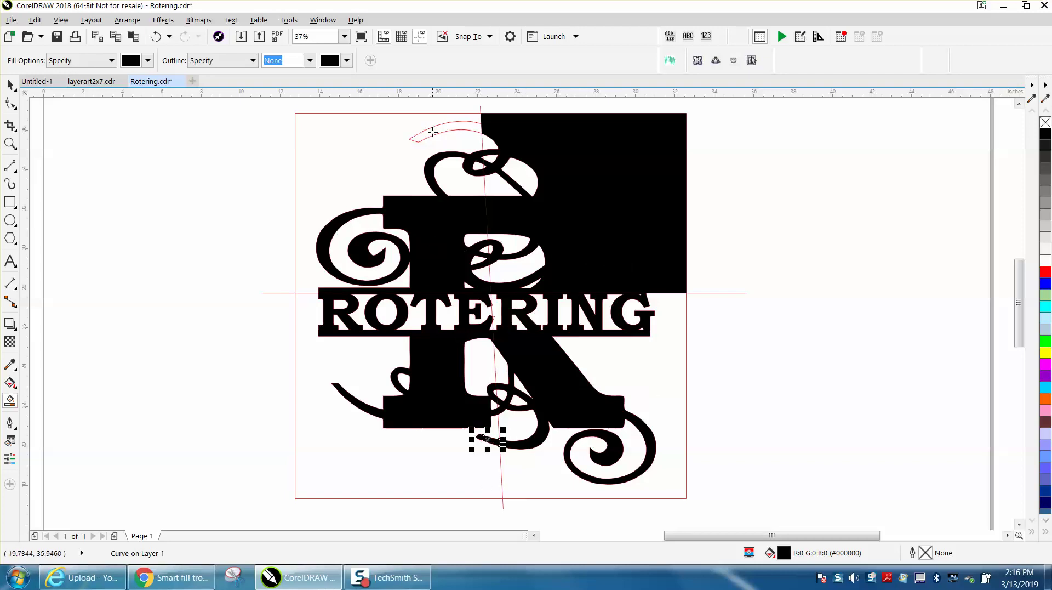
click(434, 133)
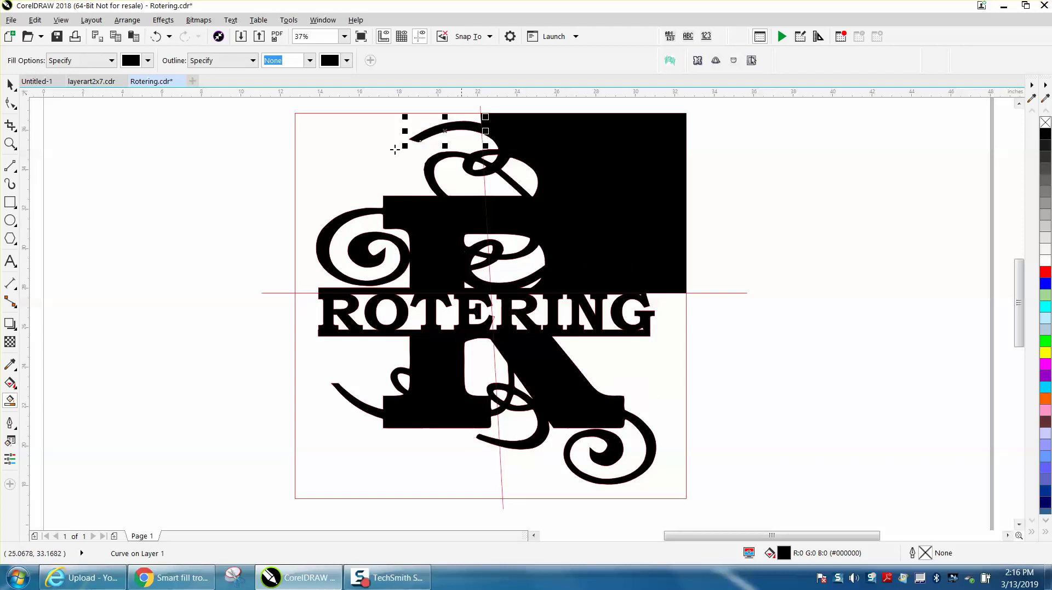
Step: Undo all the black section fills, keeping both dividing lines
click(156, 36)
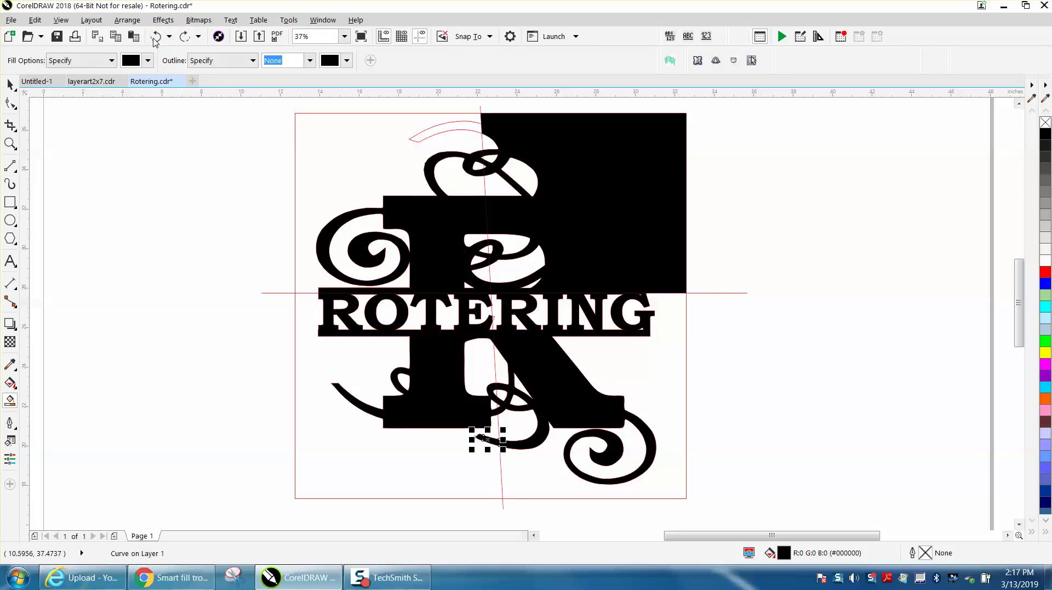
click(155, 39)
click(155, 40)
click(155, 40)
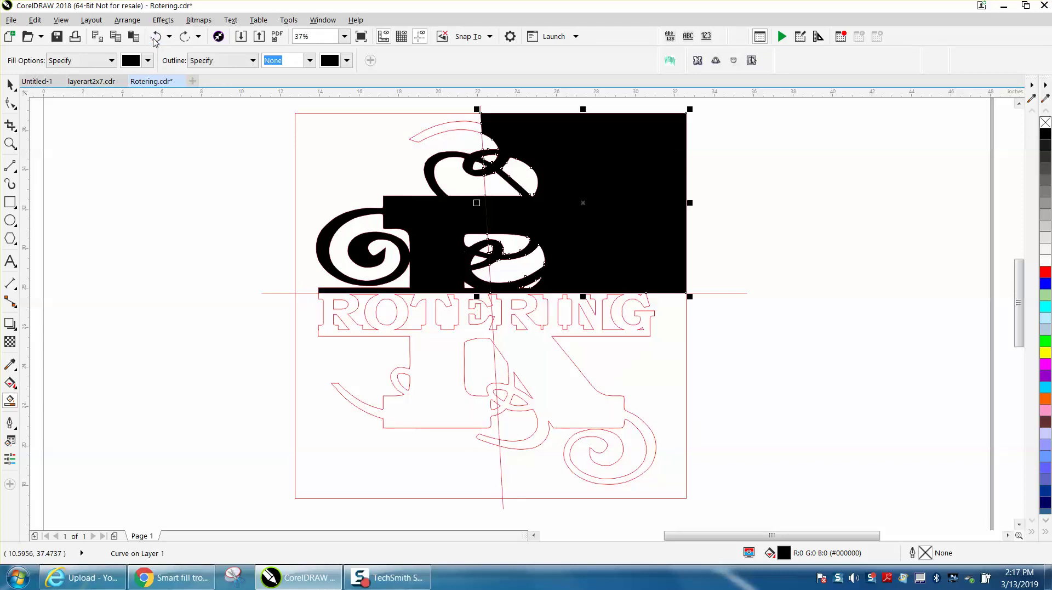
click(155, 39)
click(155, 39)
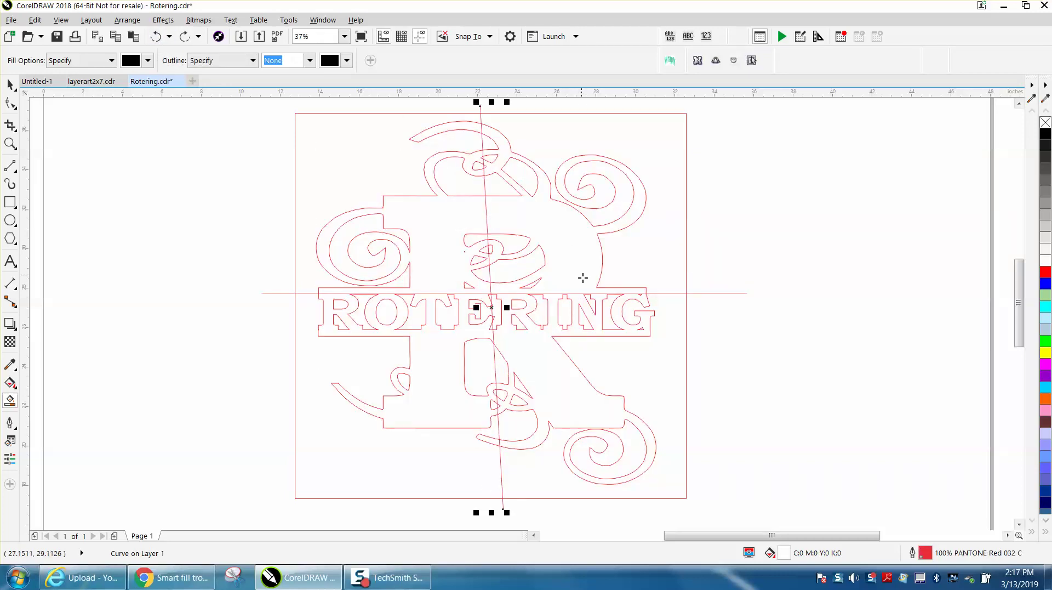
Step: Move the near-vertical dividing line about 3.9 inches to the right, across the R's upper bowl
click(10, 143)
drag(539, 234, 668, 313)
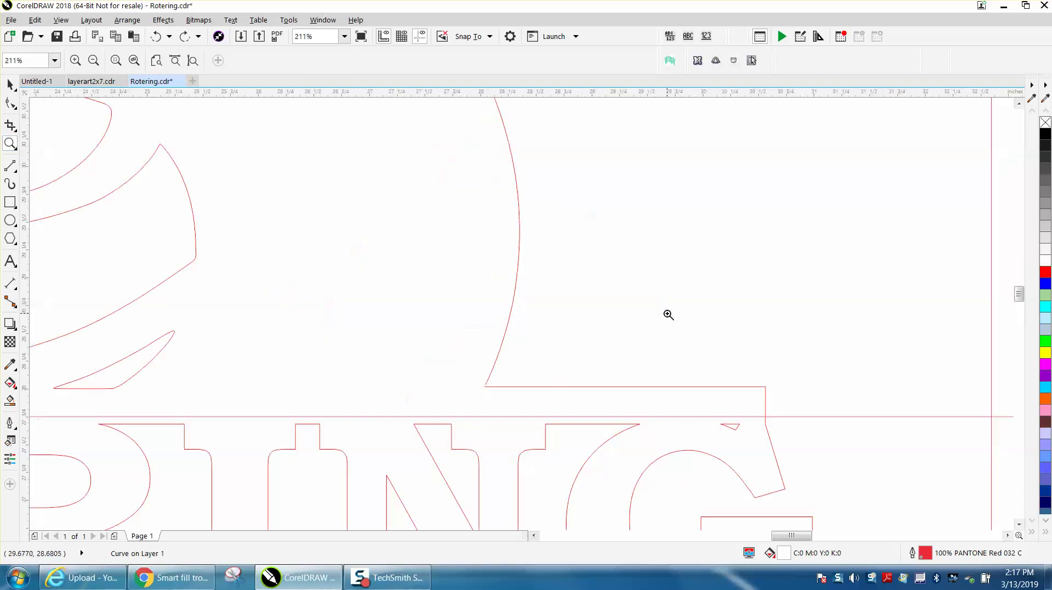
right_click(479, 328)
right_click(478, 321)
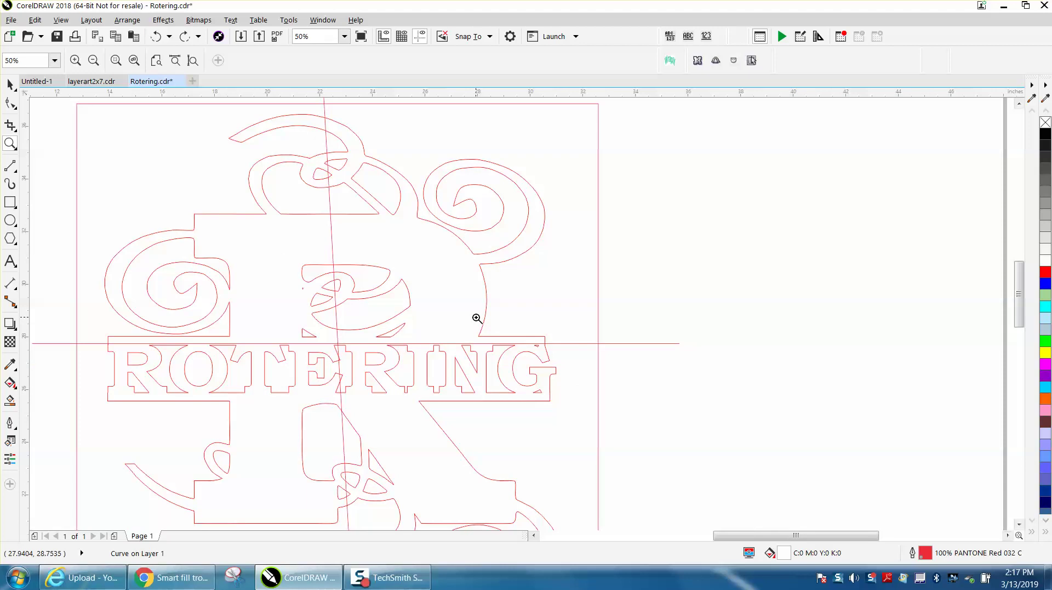
click(10, 84)
click(331, 253)
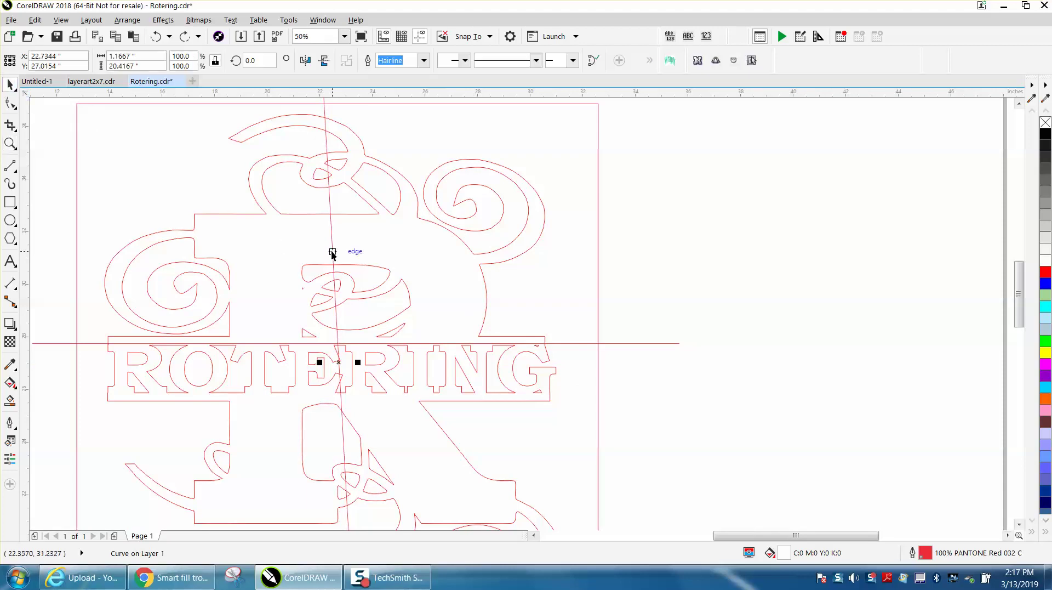
drag(332, 252, 436, 254)
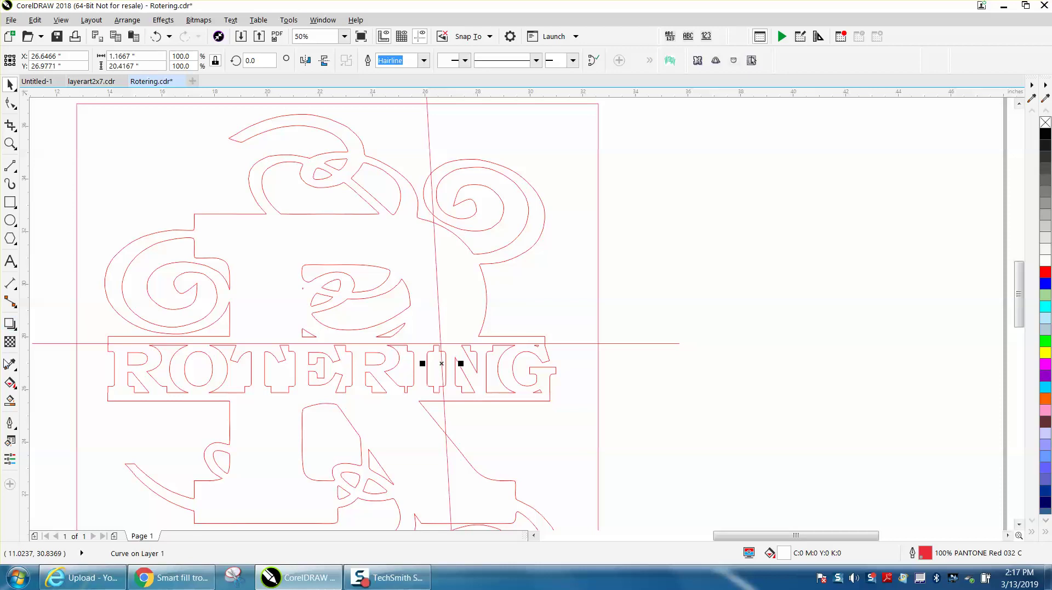
Step: Try Smart Fill on the R's upper bowl beside the moved dividing line, and undo it
click(10, 400)
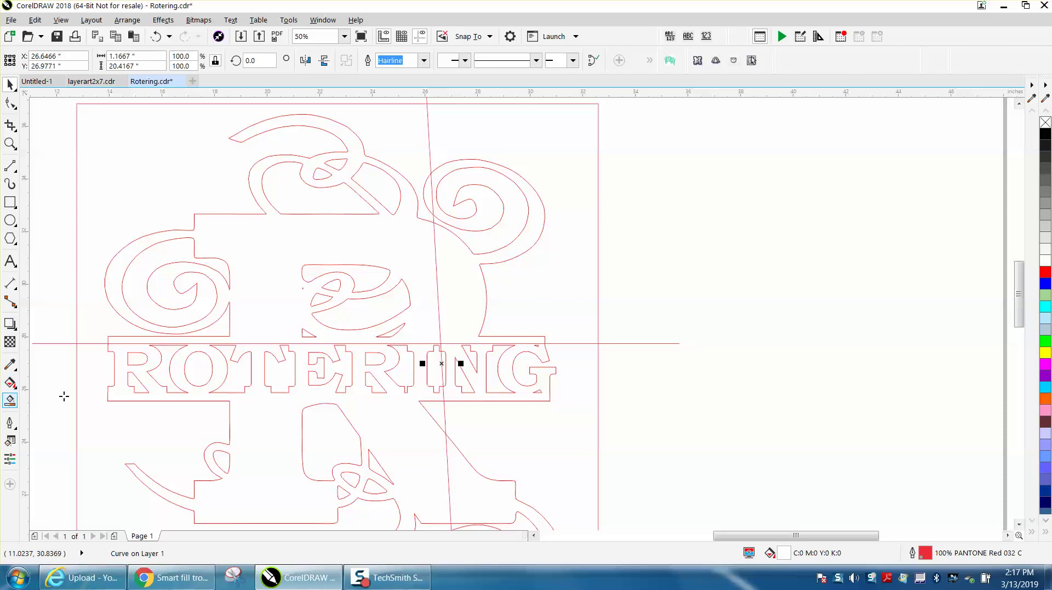
click(440, 299)
click(157, 37)
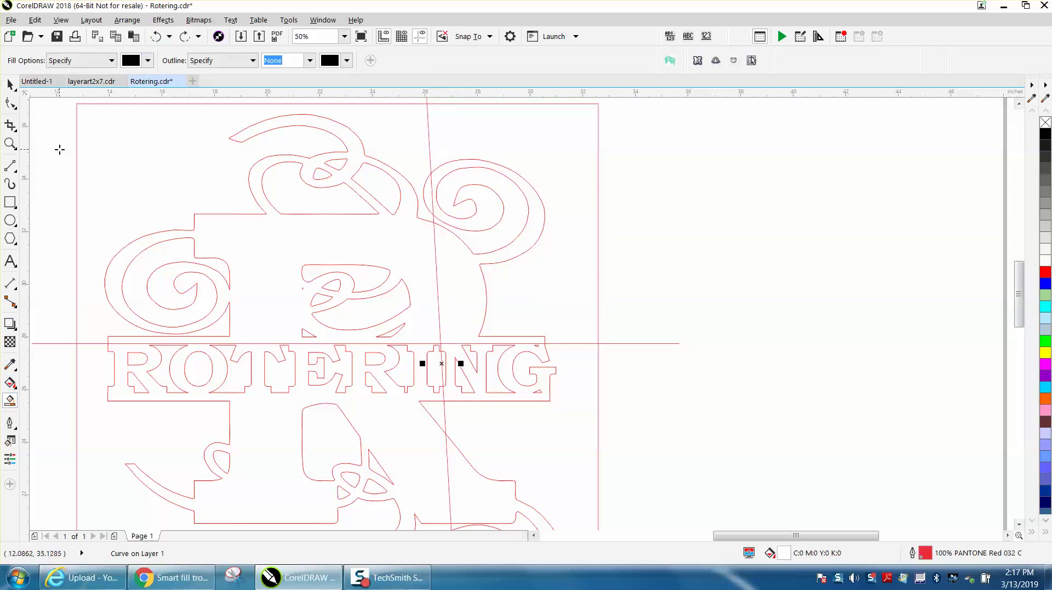
Step: Draw a two-point line about 10.8 inches long across the upper-right swirl, ending inside the R's upper bowl past the near-vertical dividing line
click(12, 167)
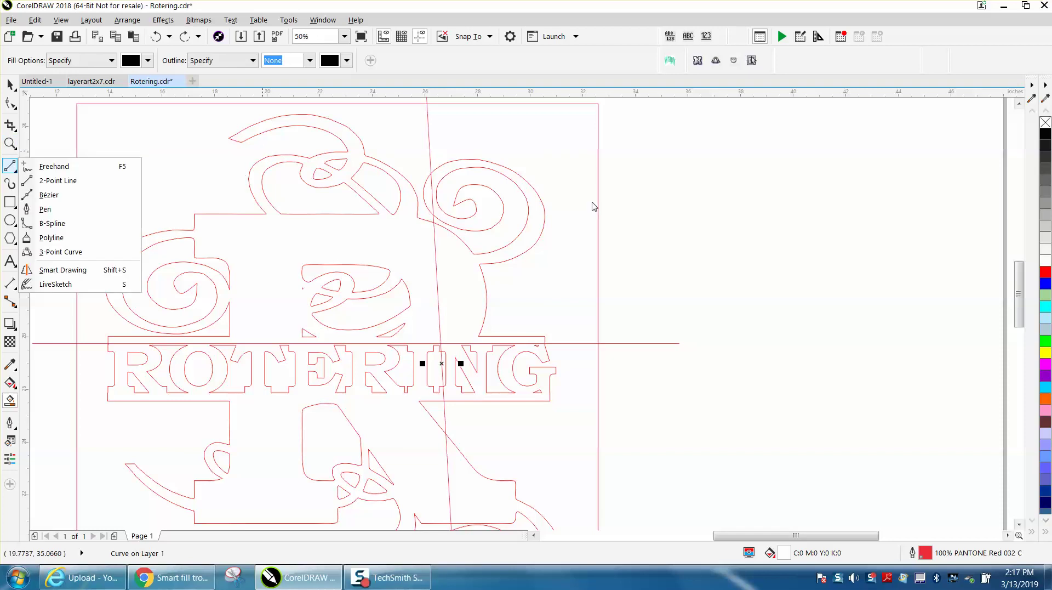
click(57, 181)
drag(653, 179, 368, 230)
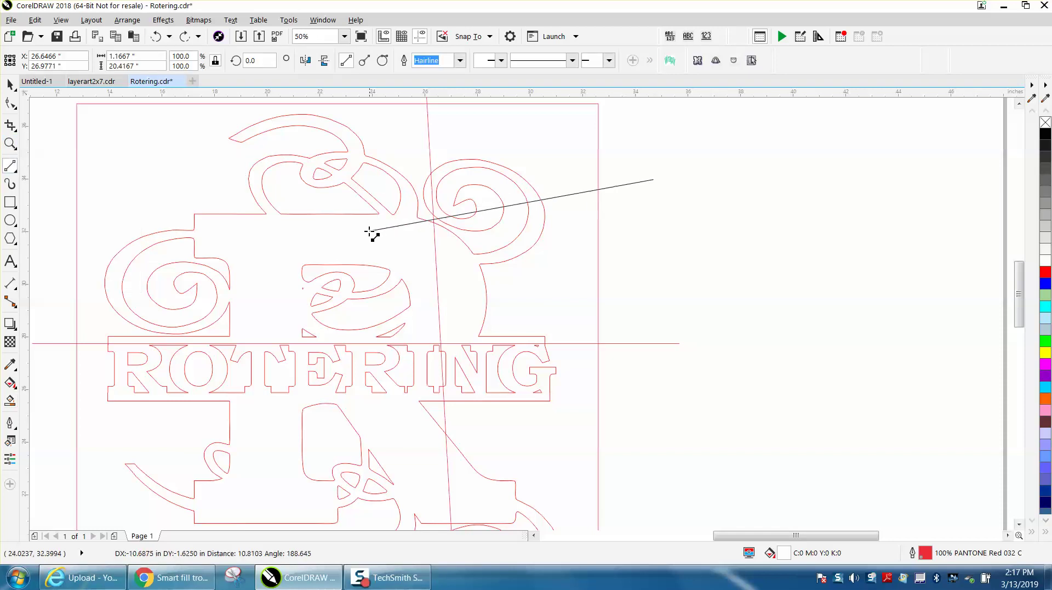
Step: Try Smart Fill on the R's bowl section enclosed by the new slanted line and the two dividing lines, and undo it
click(10, 401)
click(451, 279)
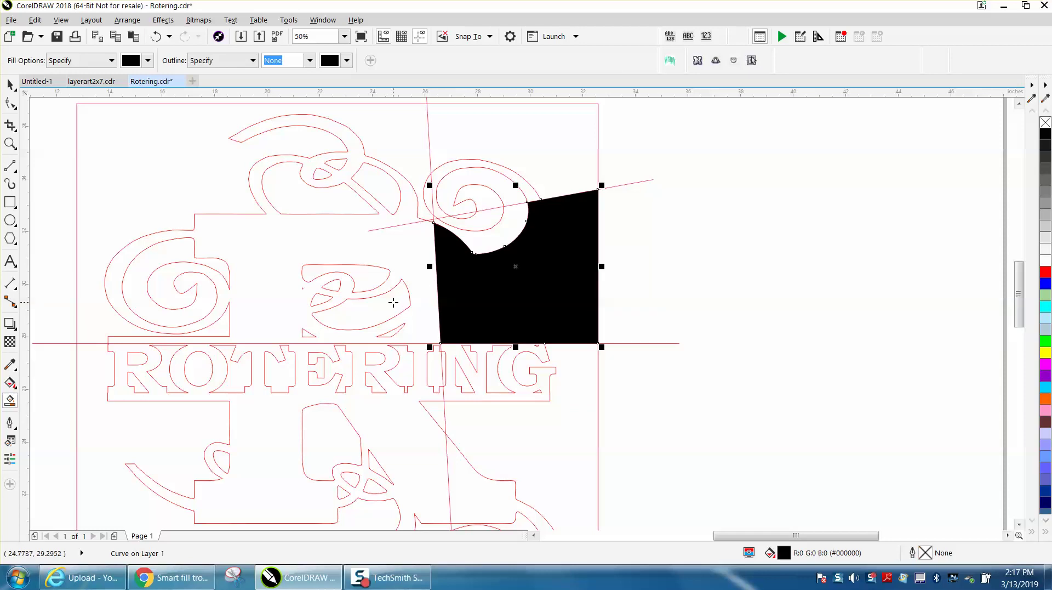
click(156, 36)
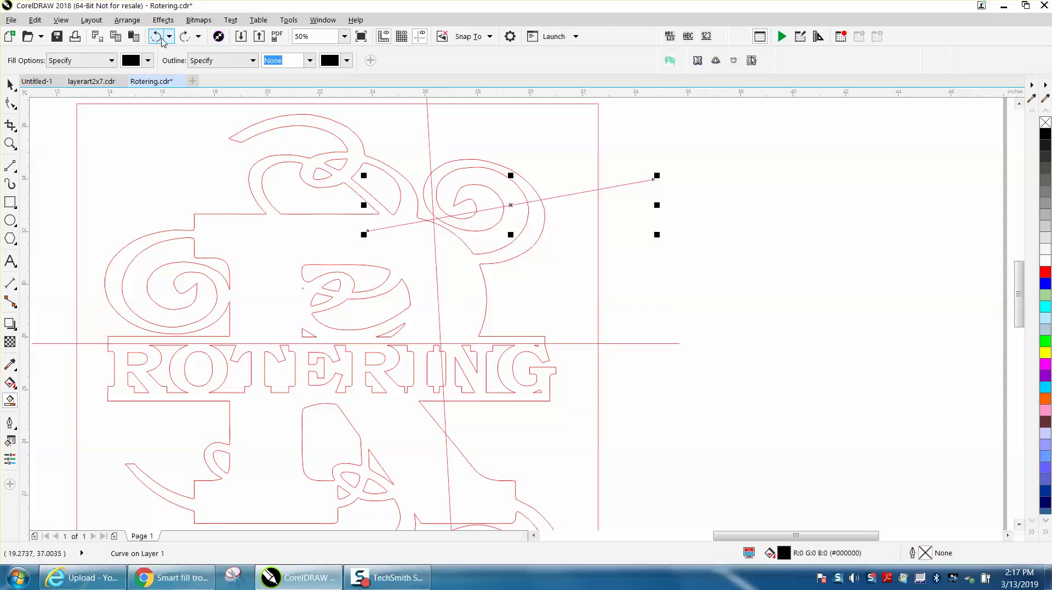
click(11, 84)
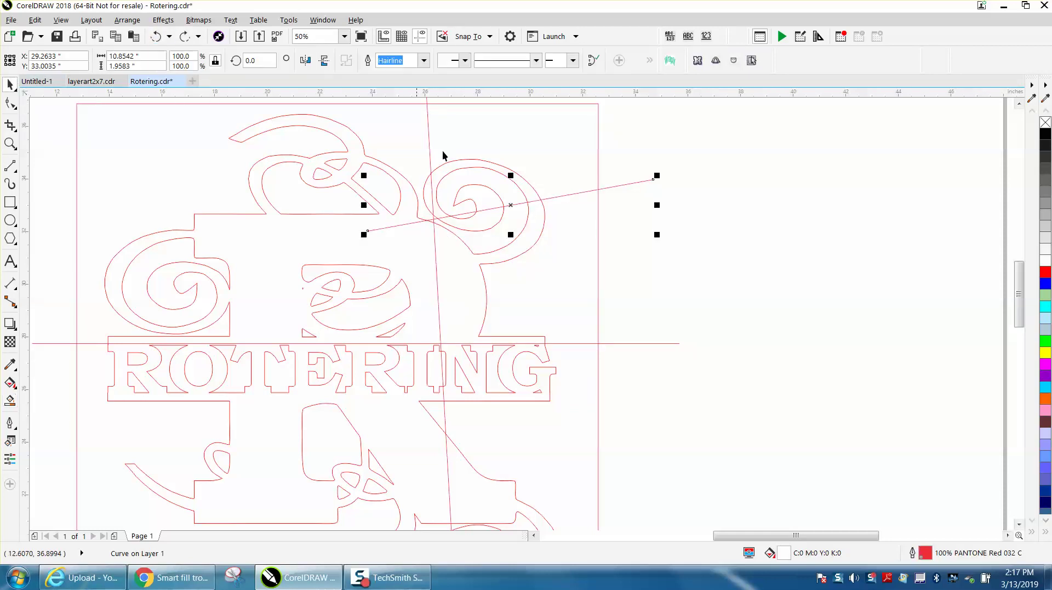
Step: Move the open end node of the R bowl's outer curve onto the end of the name banner's upper edge line
click(10, 144)
drag(456, 305, 636, 365)
drag(111, 257, 404, 360)
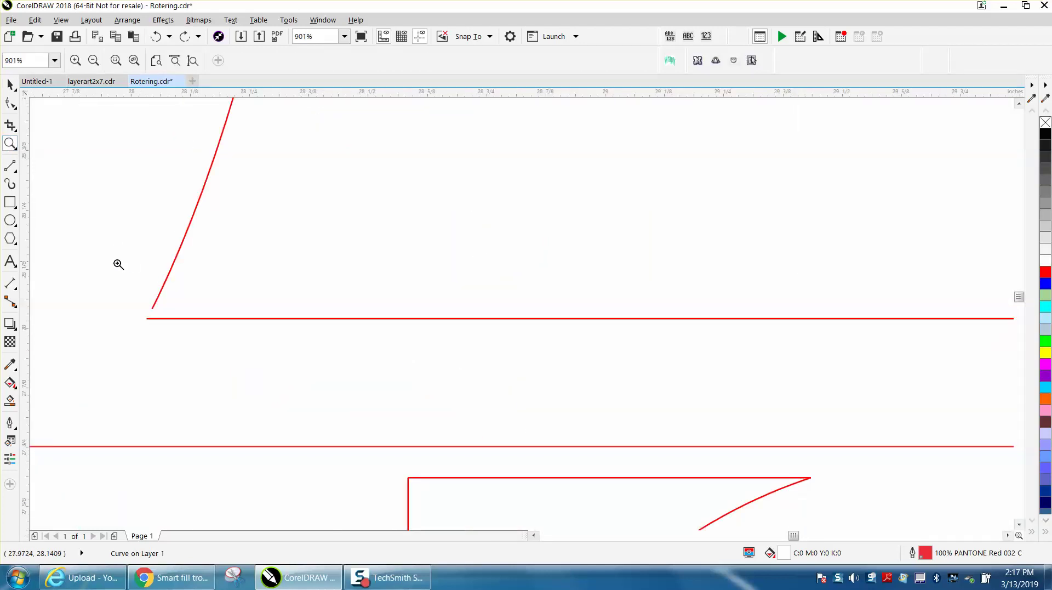
drag(119, 264, 331, 360)
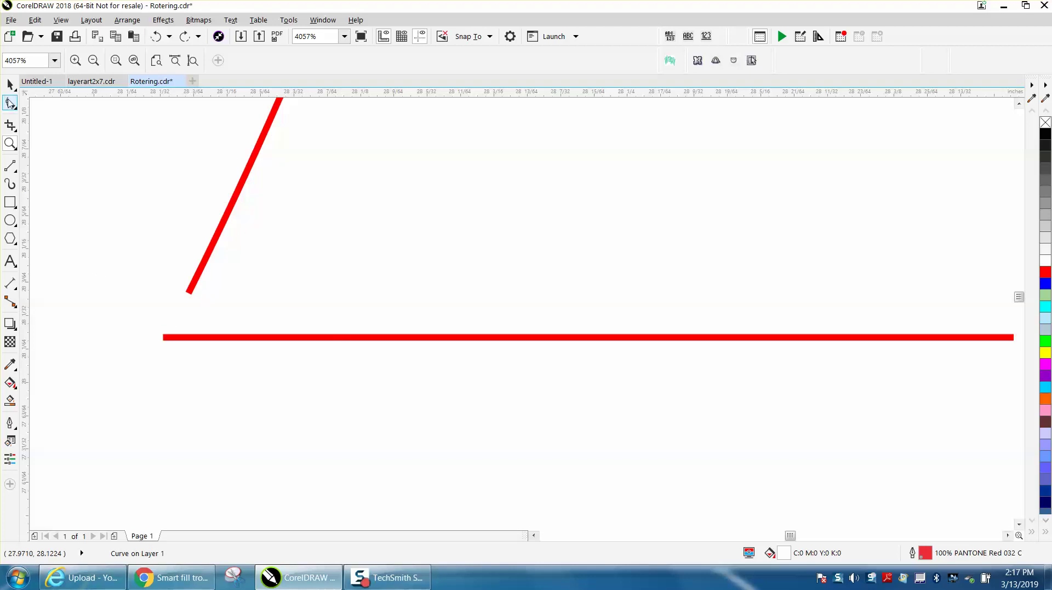
click(10, 102)
scroll(463, 250, down, 2)
scroll(464, 250, down, 1)
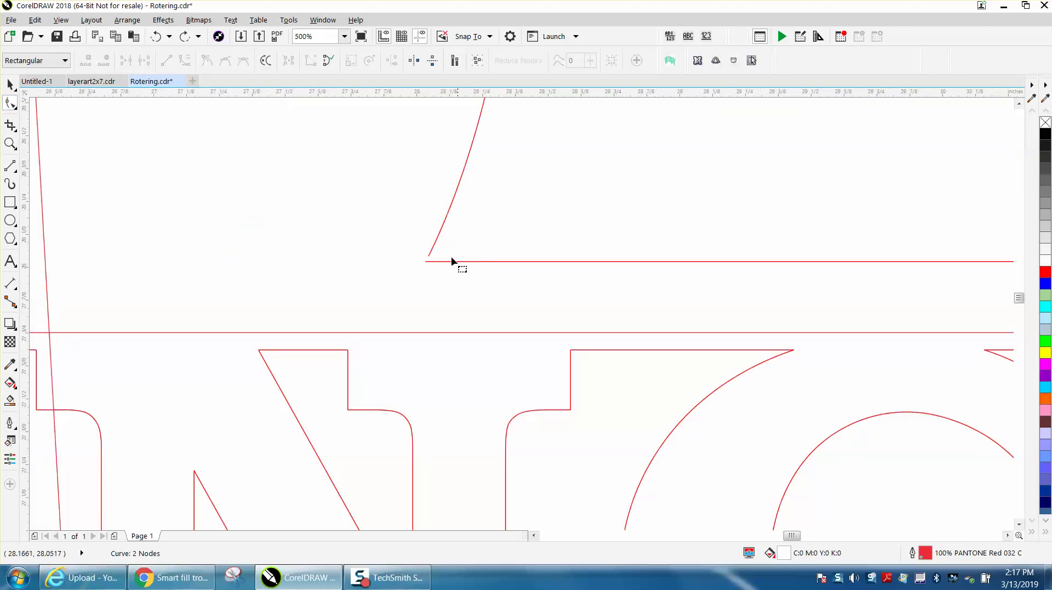
click(430, 256)
click(429, 256)
drag(428, 261, 425, 262)
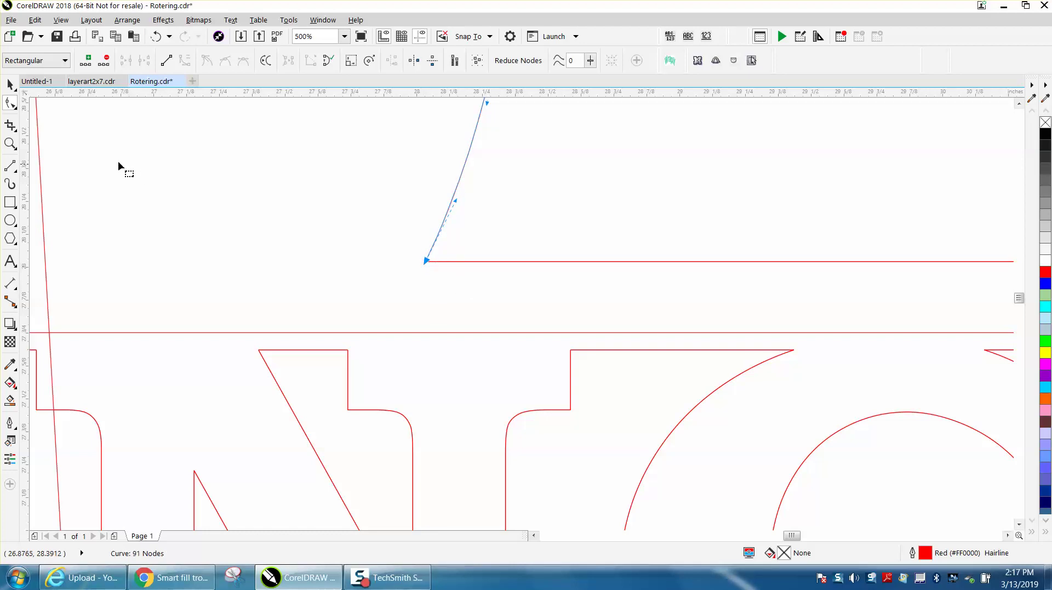
Step: Fine-tune the bowl curve's end node so it lies more exactly on the end of the banner's upper edge line
click(10, 143)
drag(415, 255, 448, 272)
click(9, 103)
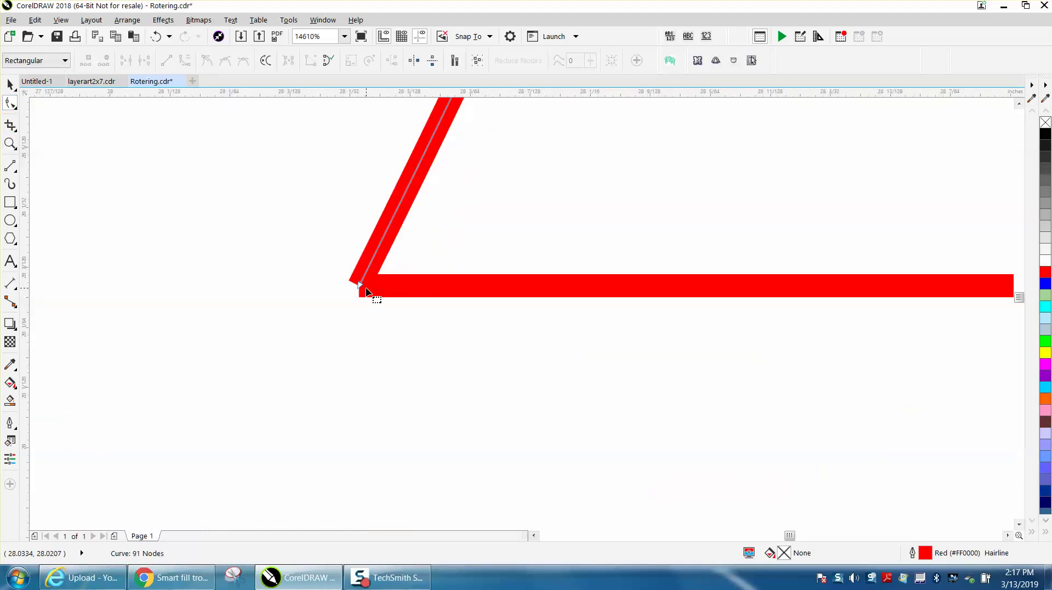
drag(361, 285, 371, 291)
scroll(249, 272, down, 2)
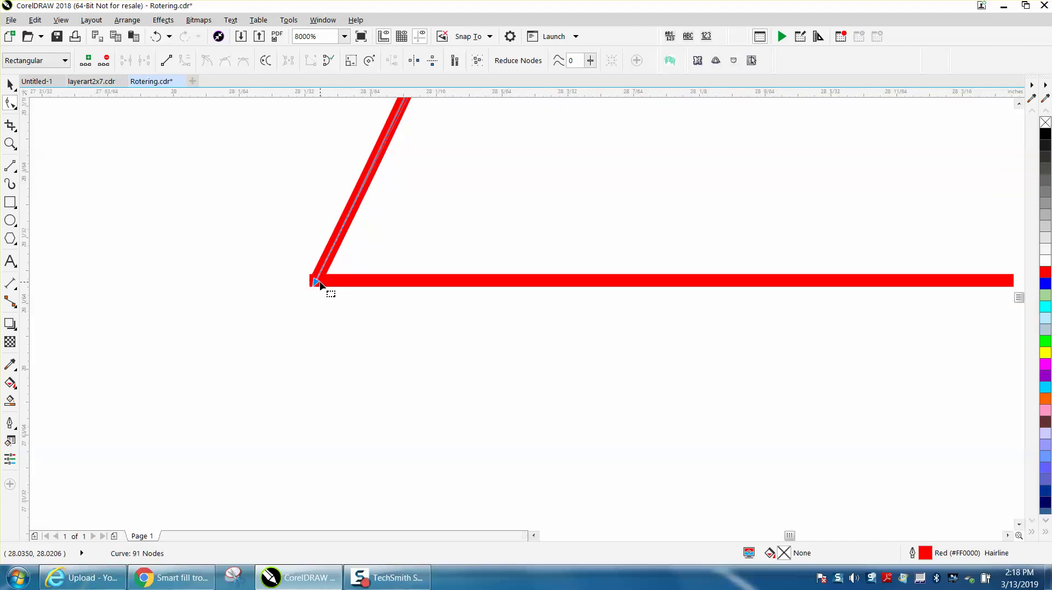
Step: Pull the bowl curve's end node slightly off the banner line, and select the facing end nodes of both curves
drag(320, 282, 320, 266)
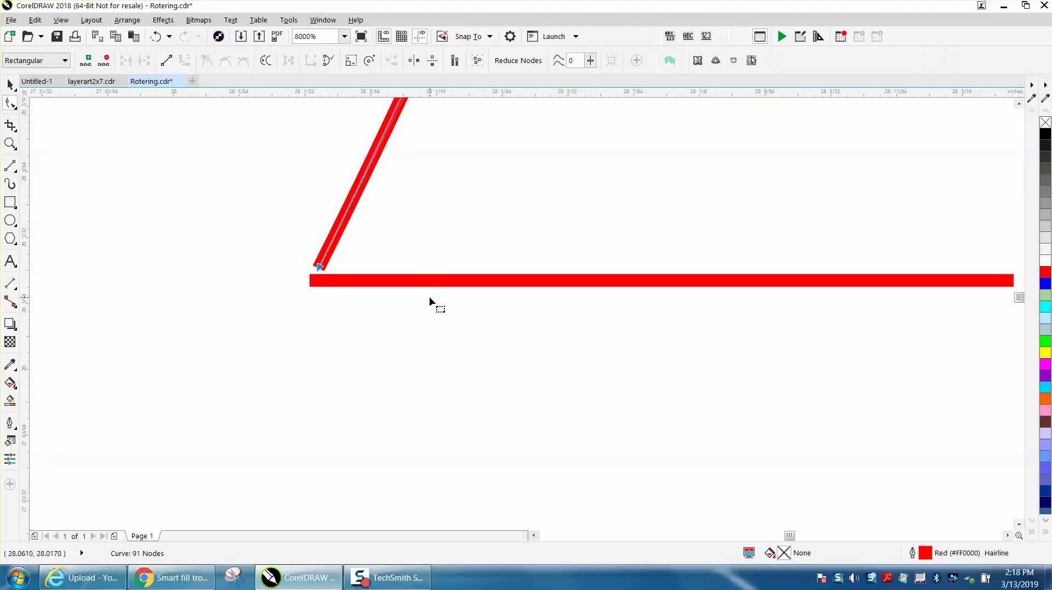
click(9, 84)
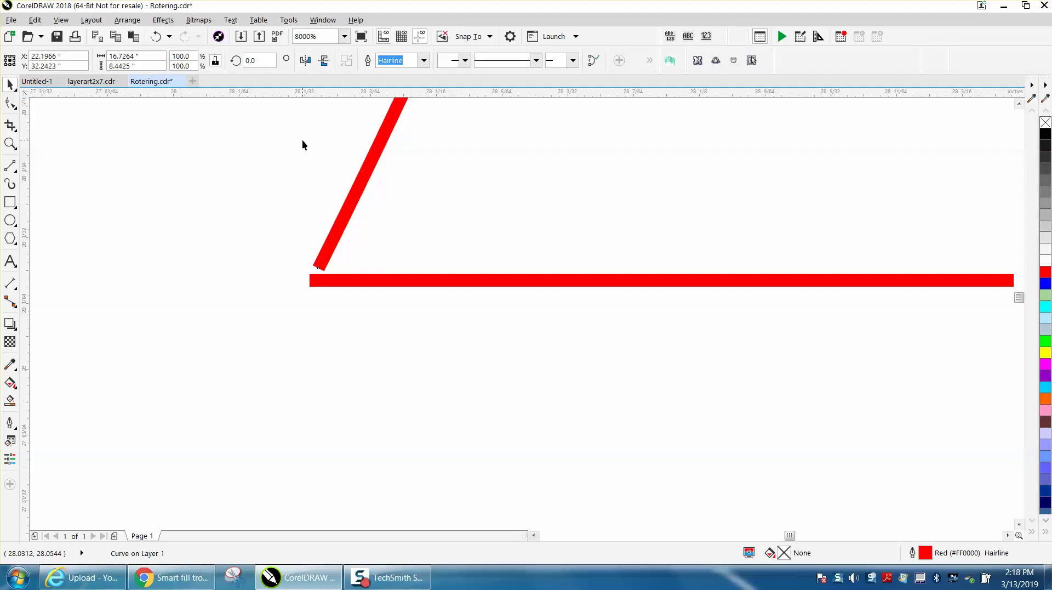
key(F10)
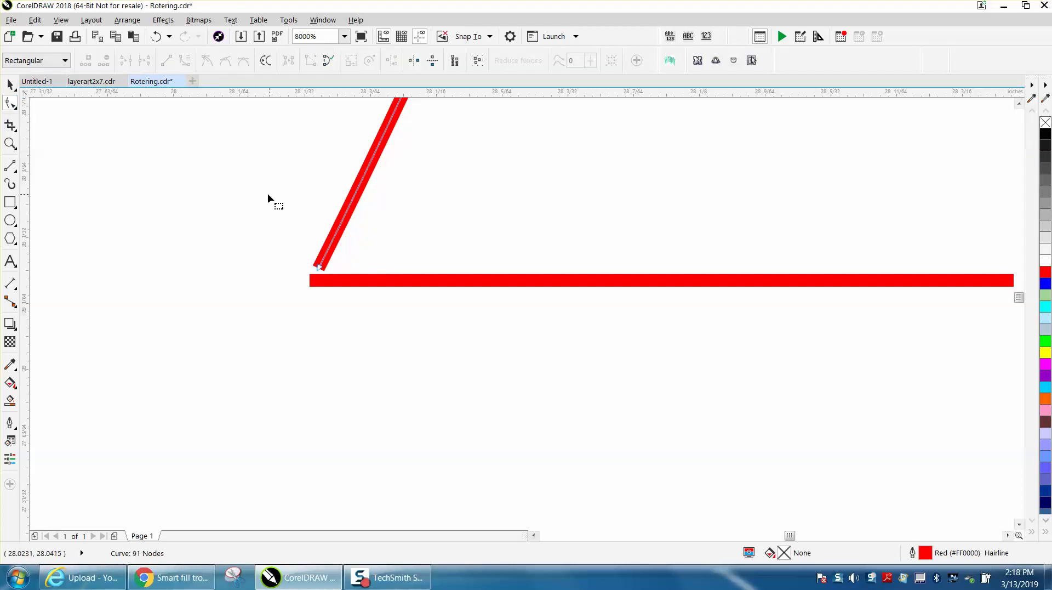
drag(347, 306, 352, 305)
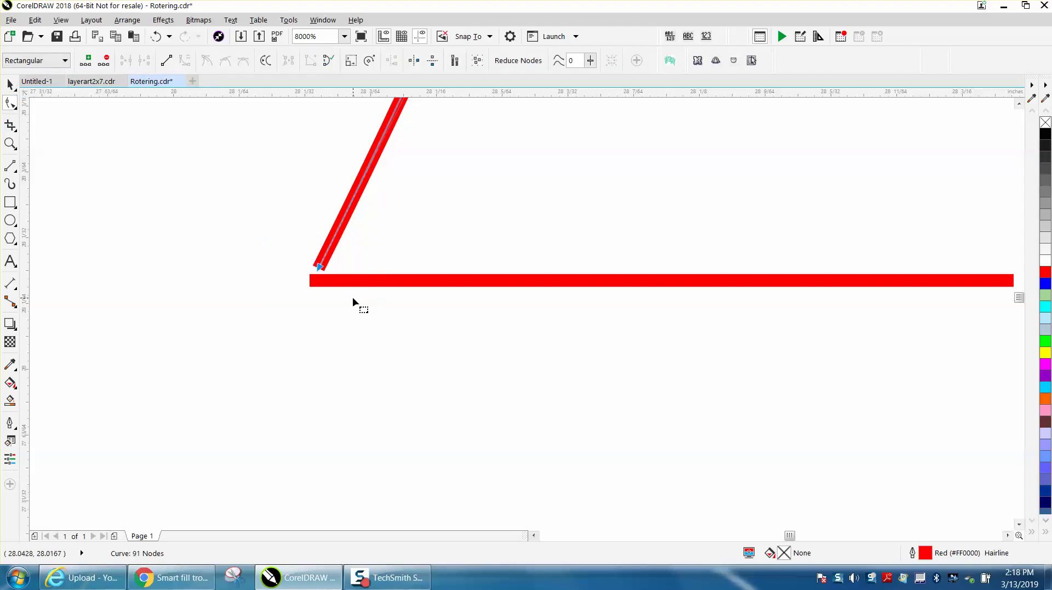
shift+click(341, 280)
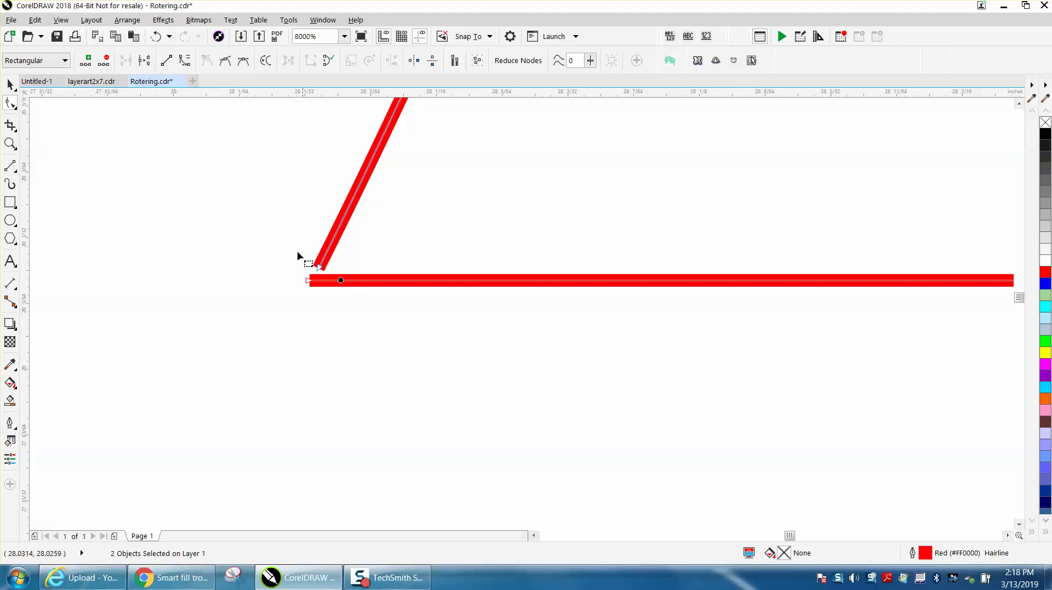
drag(287, 243, 370, 308)
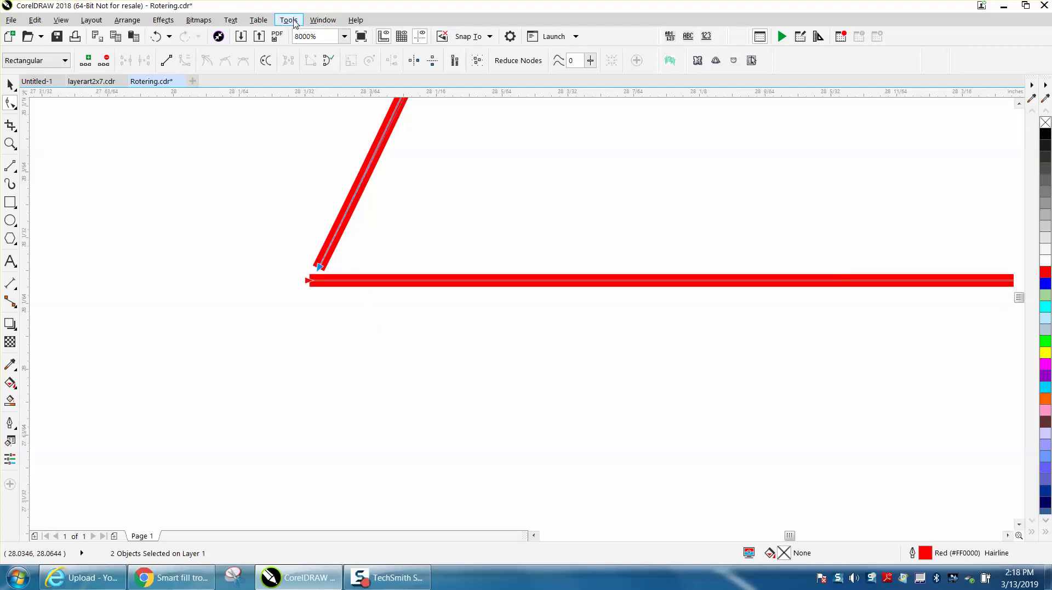
Step: Join the bowl curve and the banner's upper edge line with Join Curves, using Extend and a 0.5-inch gap tolerance
click(323, 20)
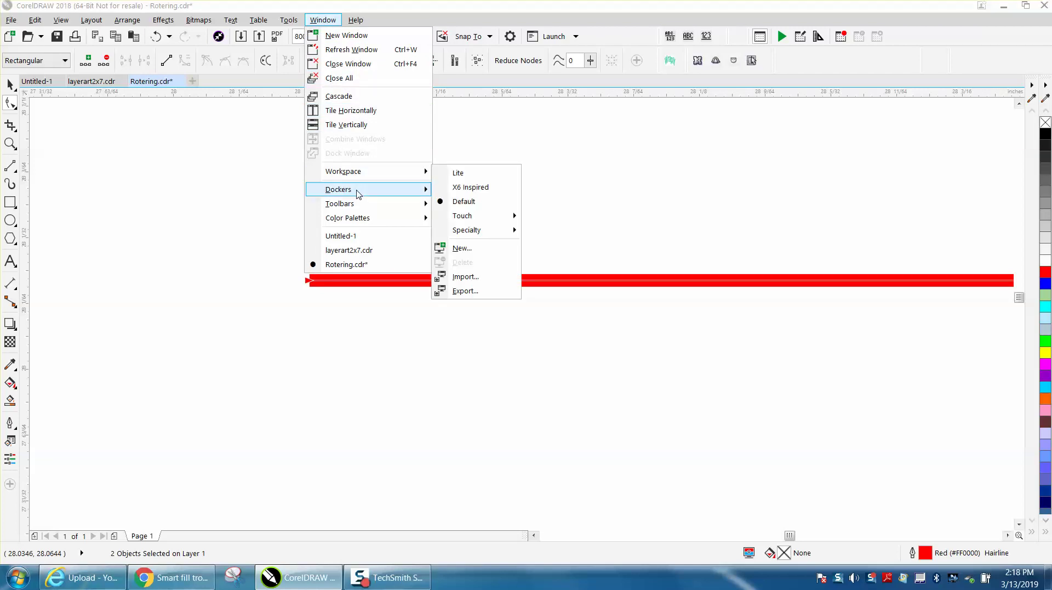
mouse_move(358, 194)
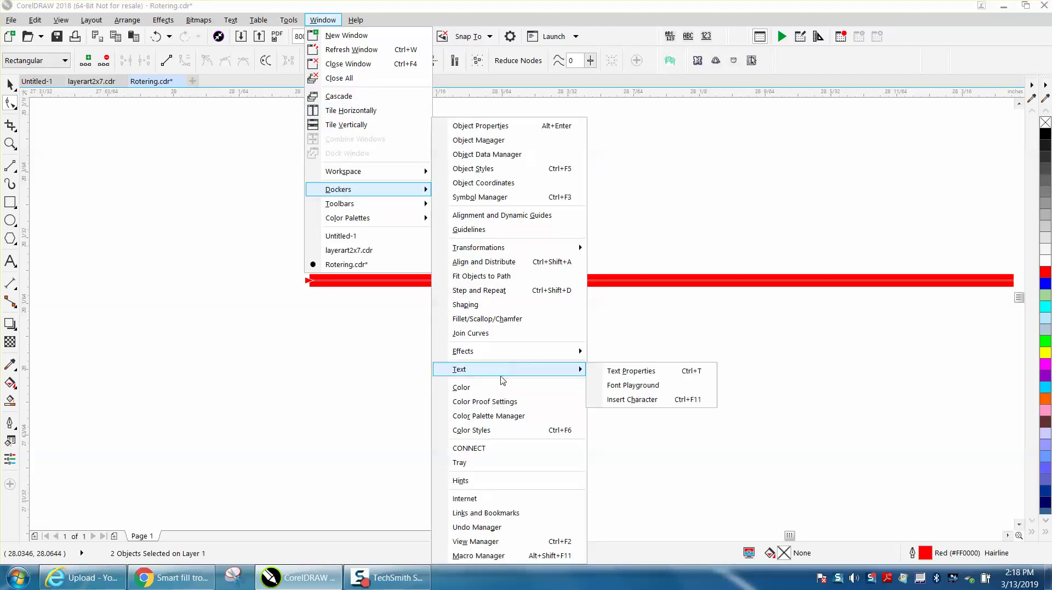
click(470, 333)
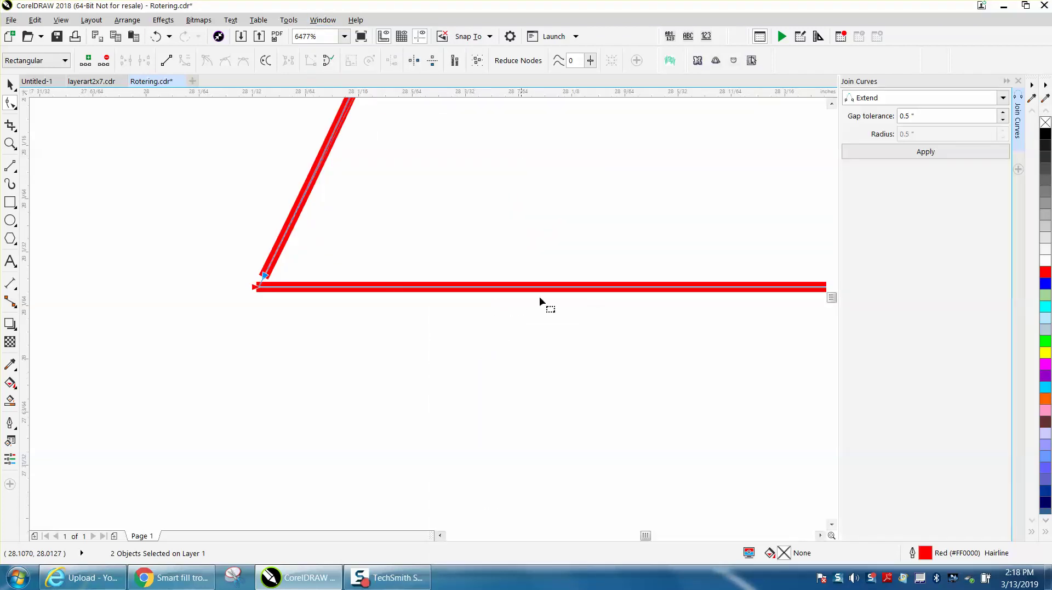
click(912, 116)
click(925, 154)
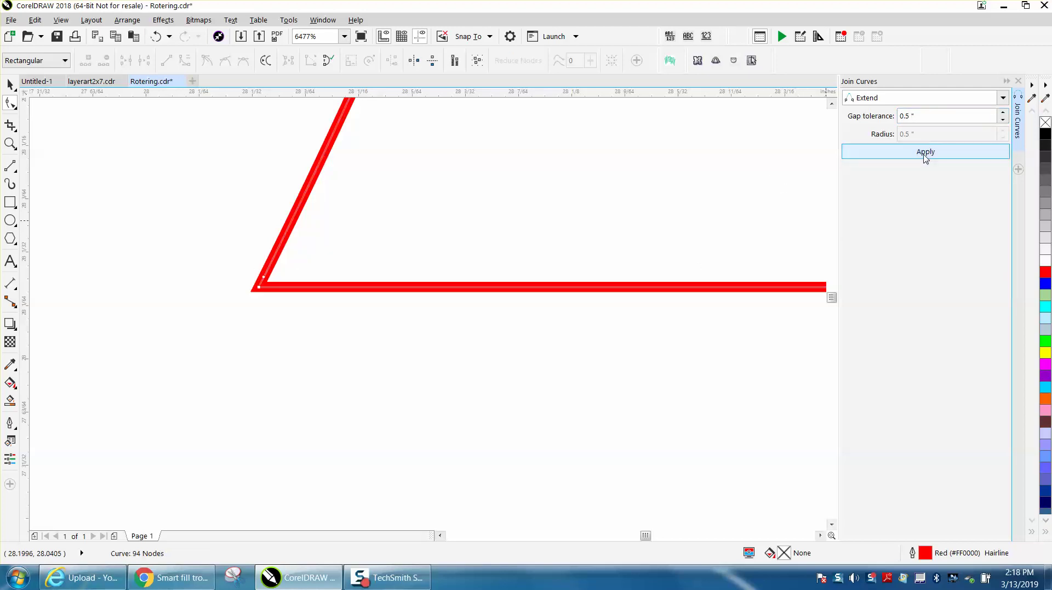
click(10, 85)
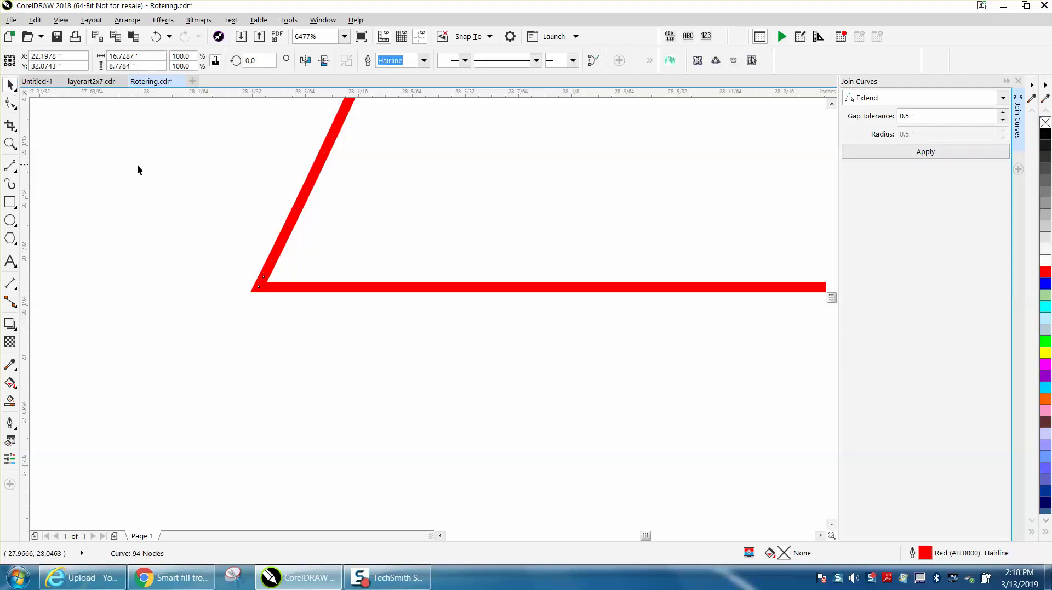
Step: Delete the extra node just above the joined corner of the R's bowl and the banner's upper edge
click(10, 143)
drag(223, 263, 569, 394)
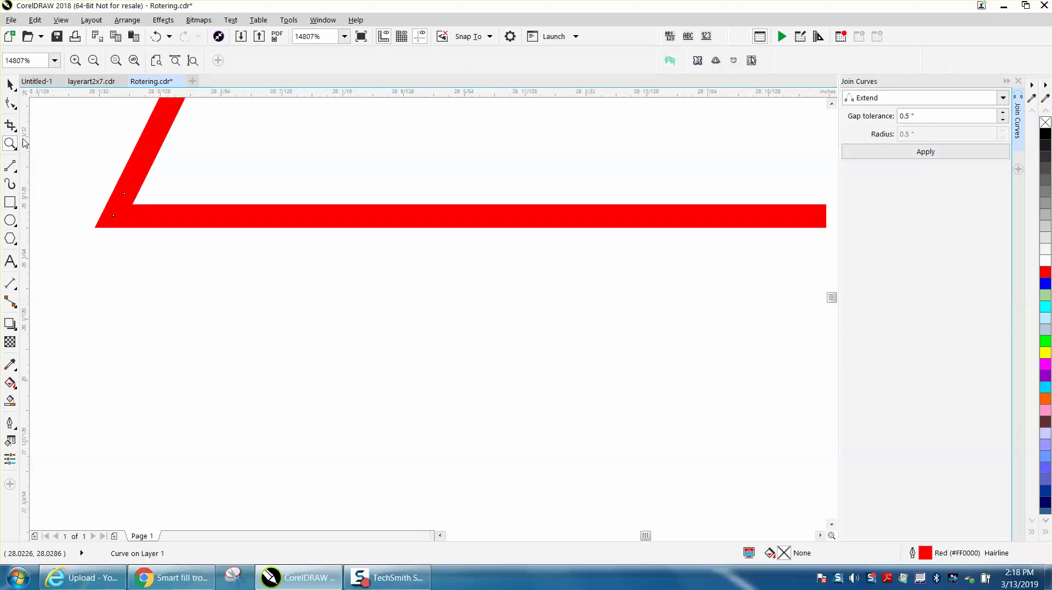
scroll(298, 241, down, 2)
click(11, 103)
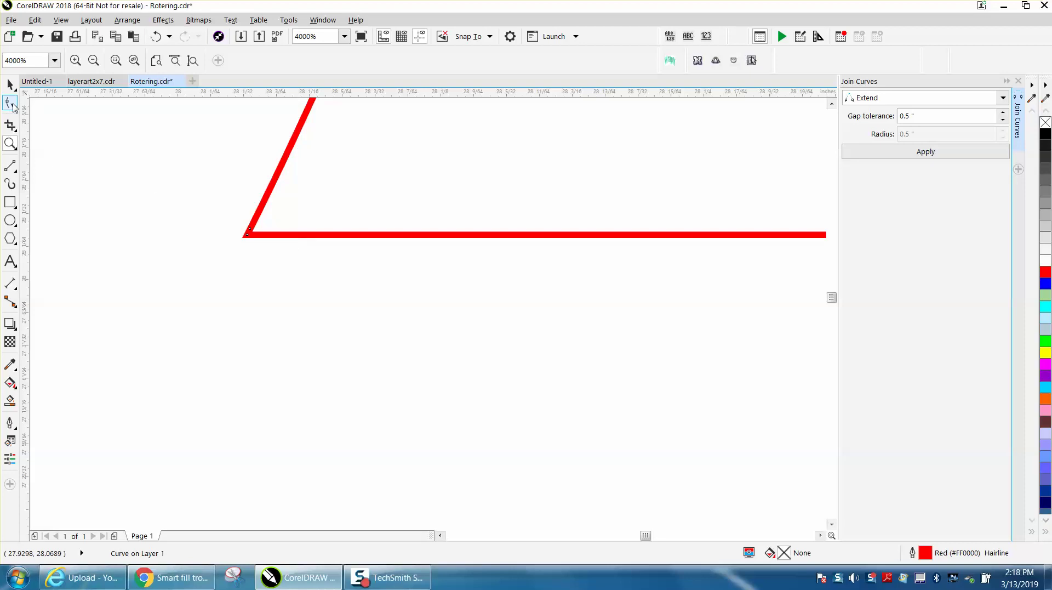
click(260, 232)
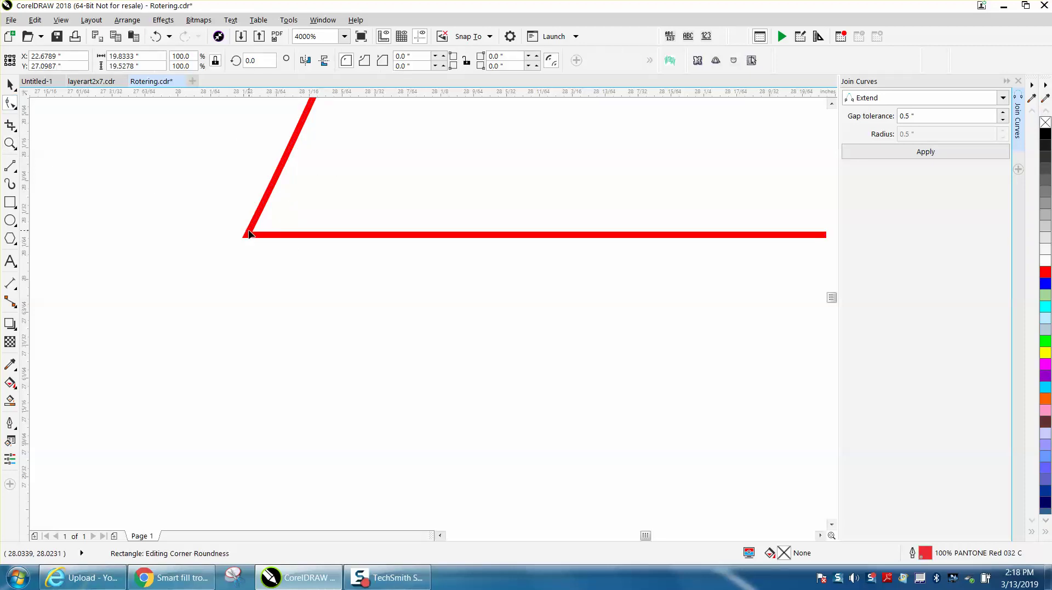
key(ctrl+q)
click(252, 231)
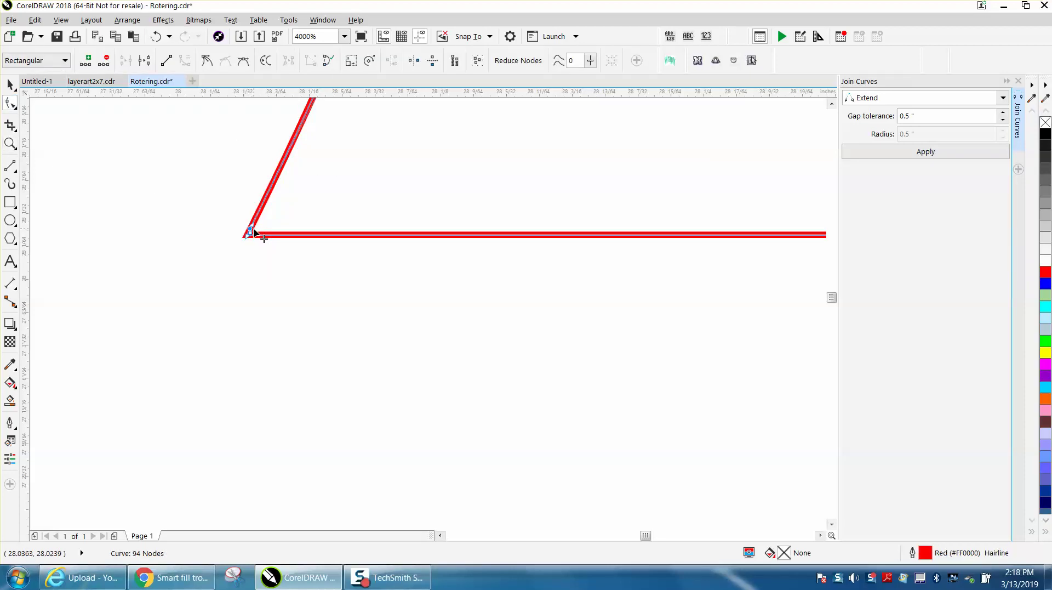
key(Delete)
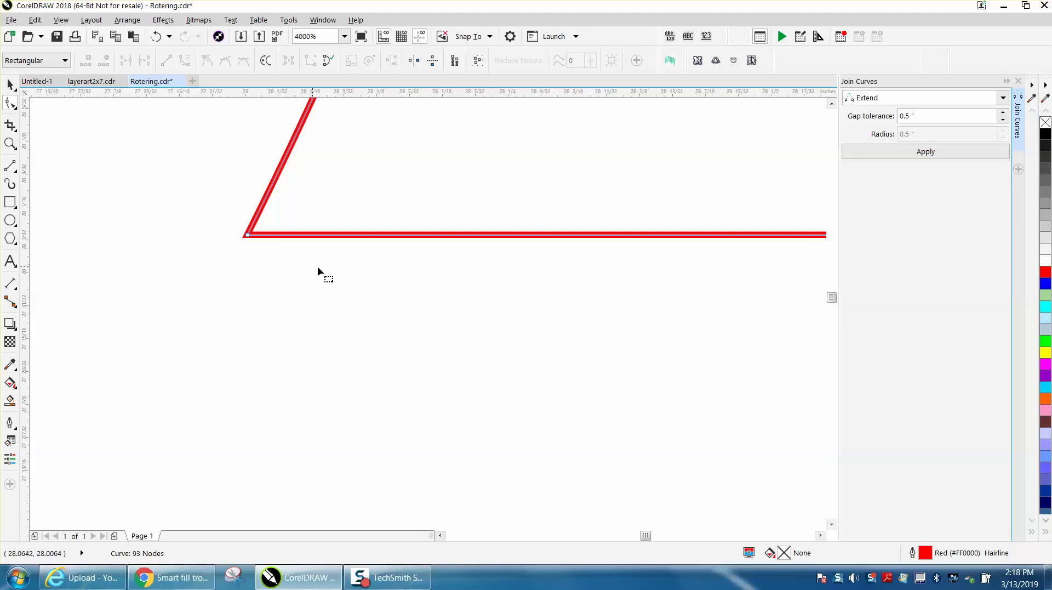
Step: Test Smart Fill with black on the R's bowl section beside the repaired corner, and undo the fill
scroll(416, 288, down, 8)
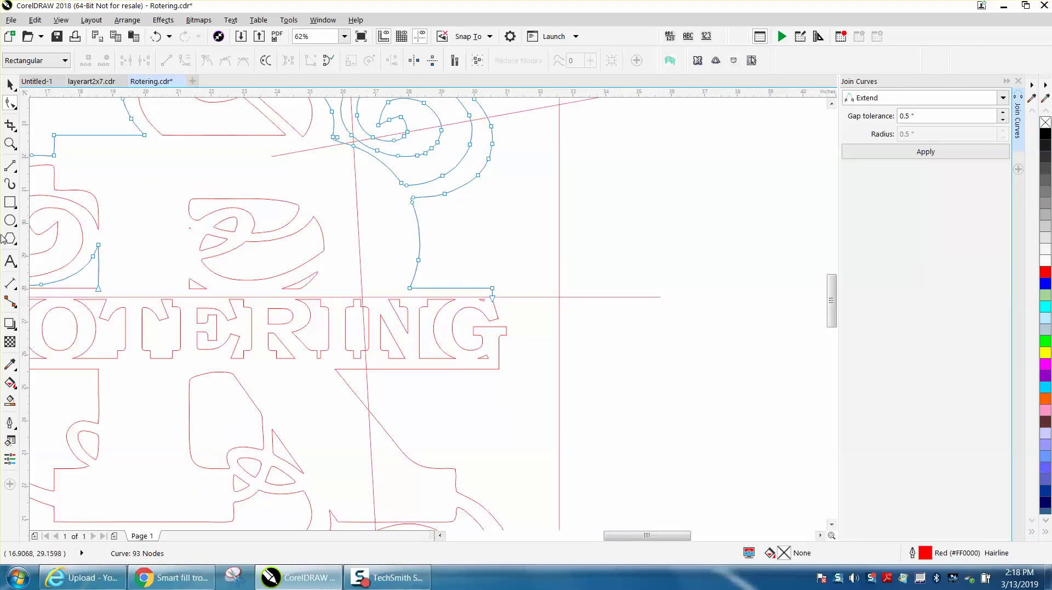
click(10, 400)
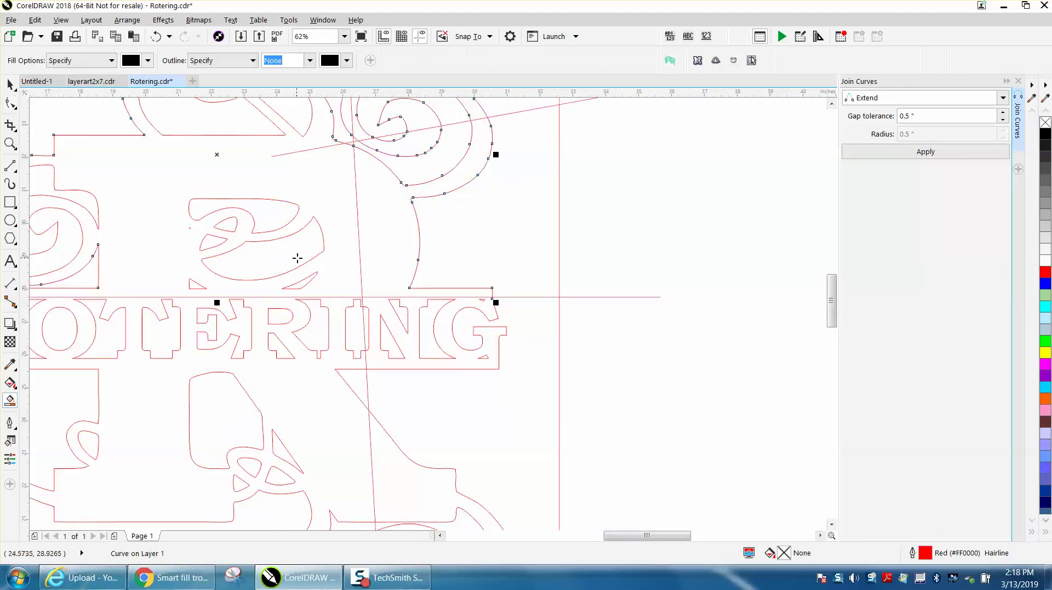
click(383, 243)
scroll(402, 255, down, 1)
scroll(402, 255, down, 3)
key(space)
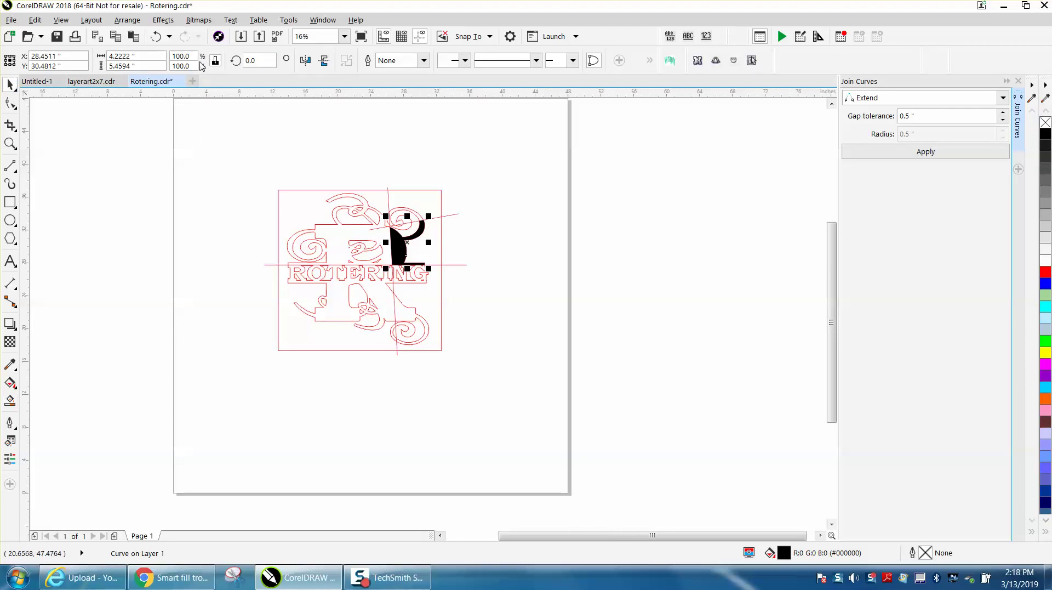
click(156, 36)
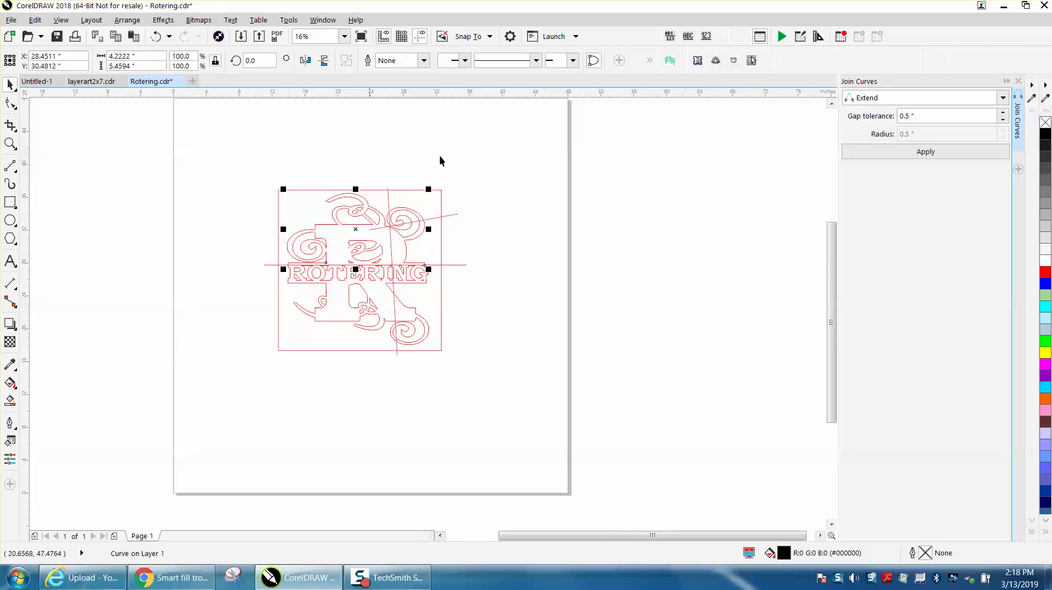
Step: Delete the slanted, horizontal and near-vertical dividing lines from the monogram
click(458, 215)
key(Delete)
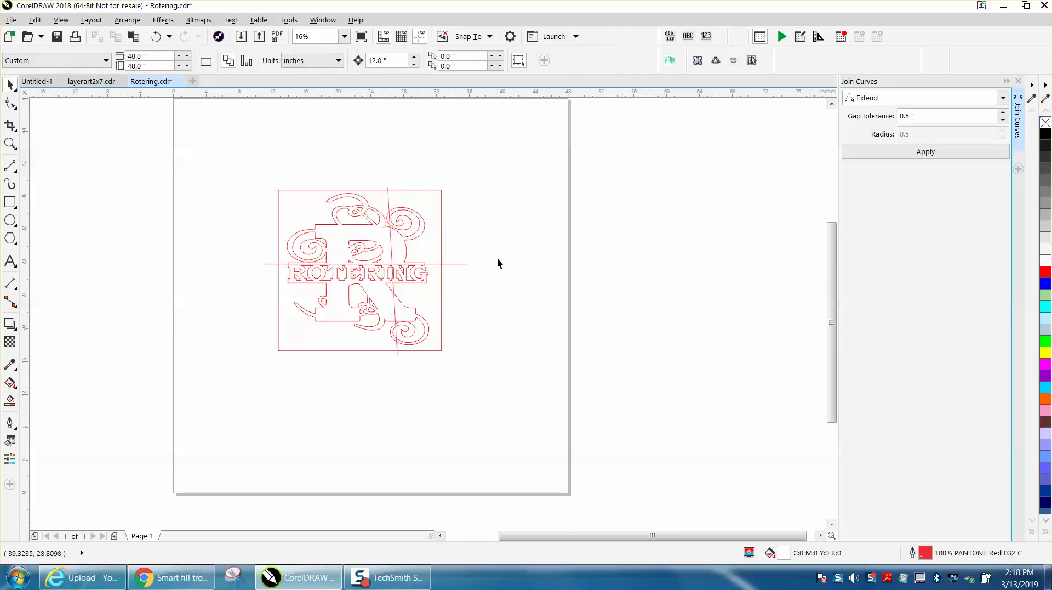
click(463, 266)
key(Delete)
click(388, 197)
key(Delete)
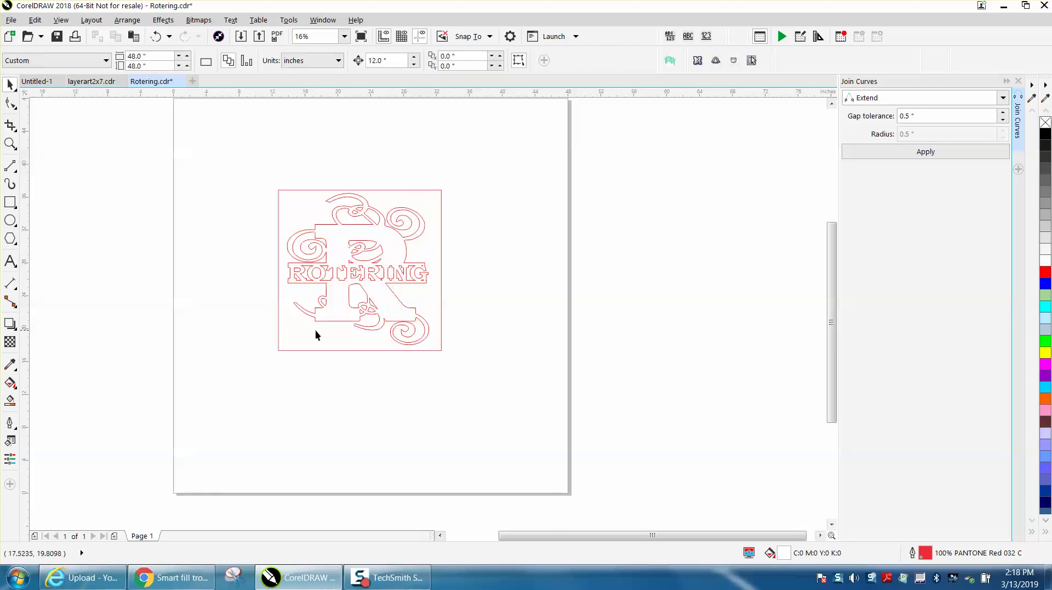
Step: Fill the whole split-letter monogram with black using Smart Fill with no outline
click(10, 143)
drag(271, 181, 497, 358)
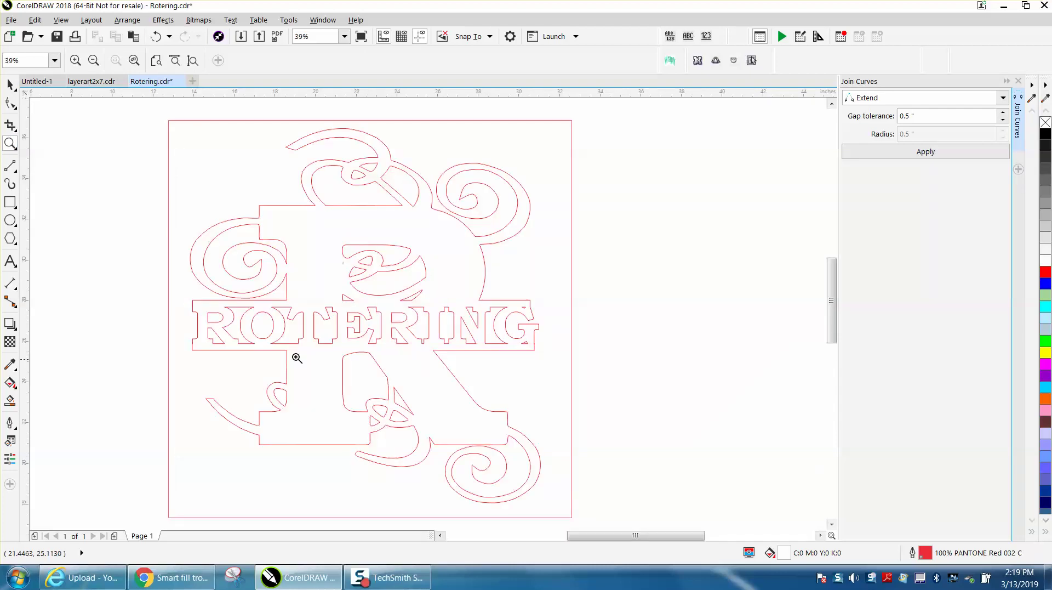
click(10, 402)
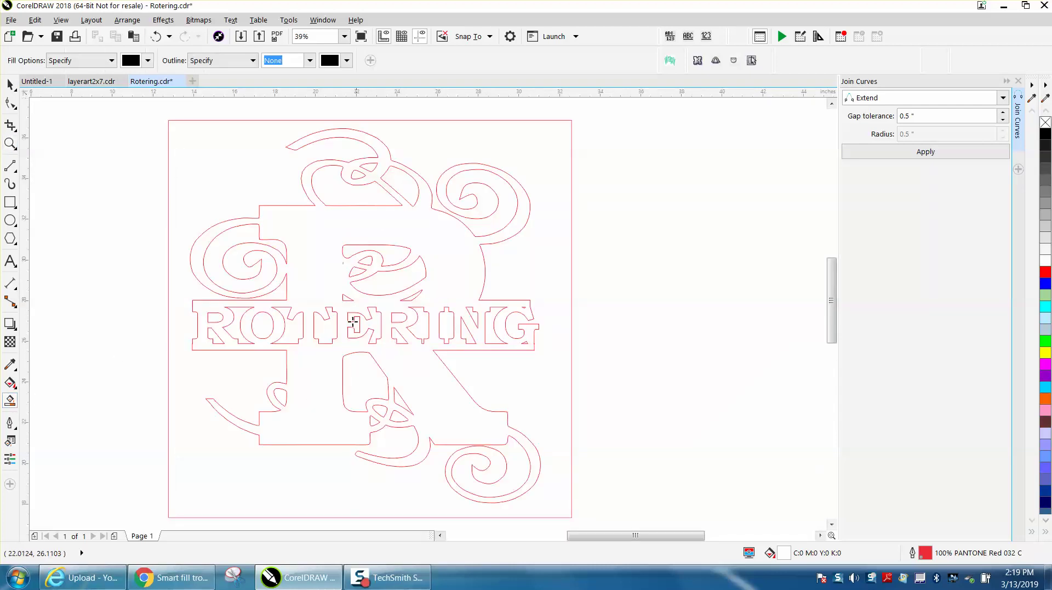
click(323, 273)
scroll(369, 285, down, 1)
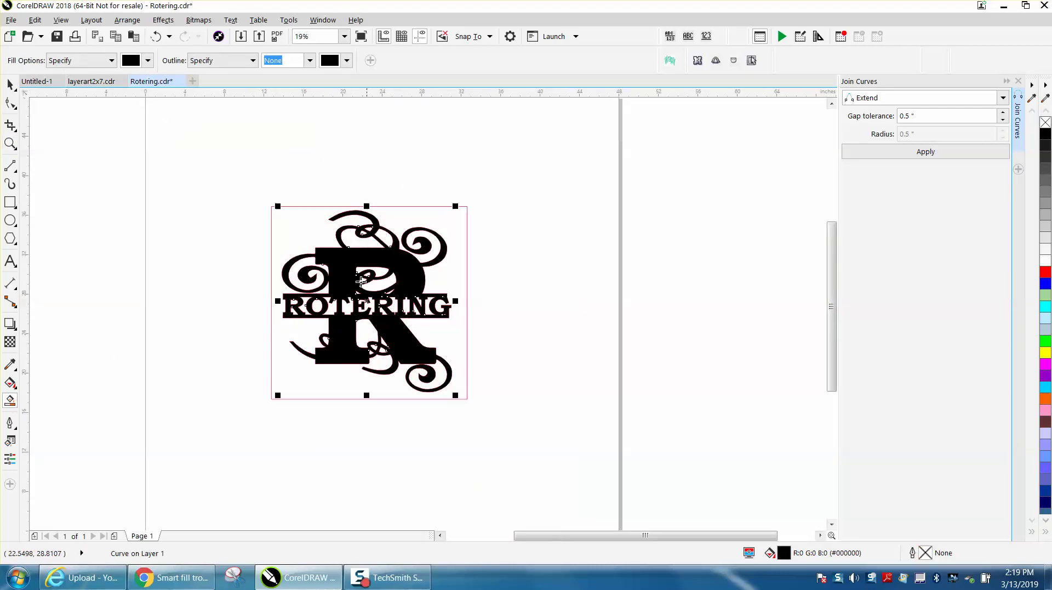
Step: Move the black-filled monogram off to the side of the original, and delete the original red outlines with their square frame
click(10, 85)
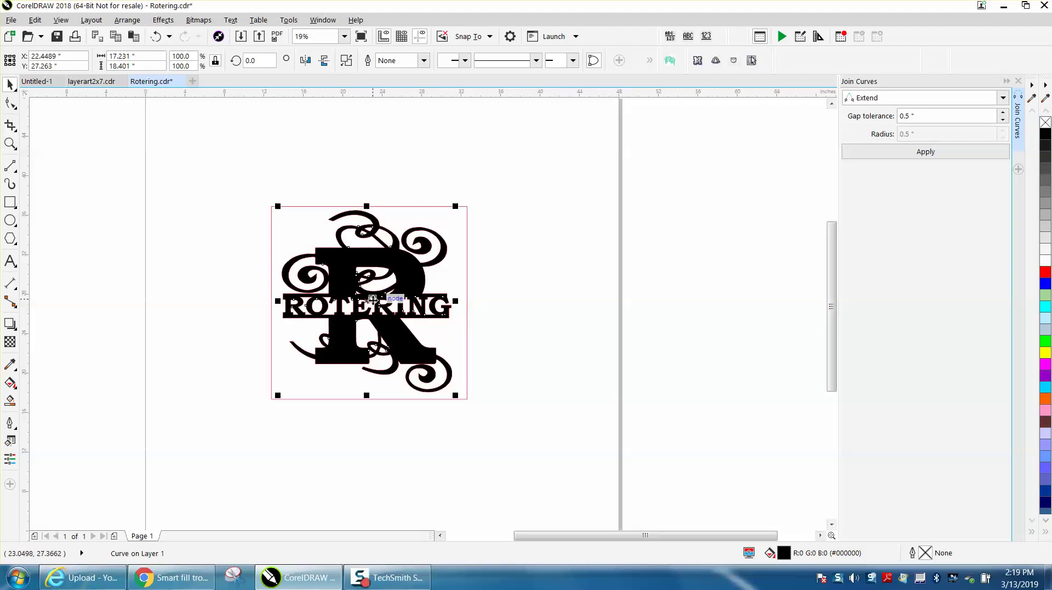
drag(372, 300, 612, 303)
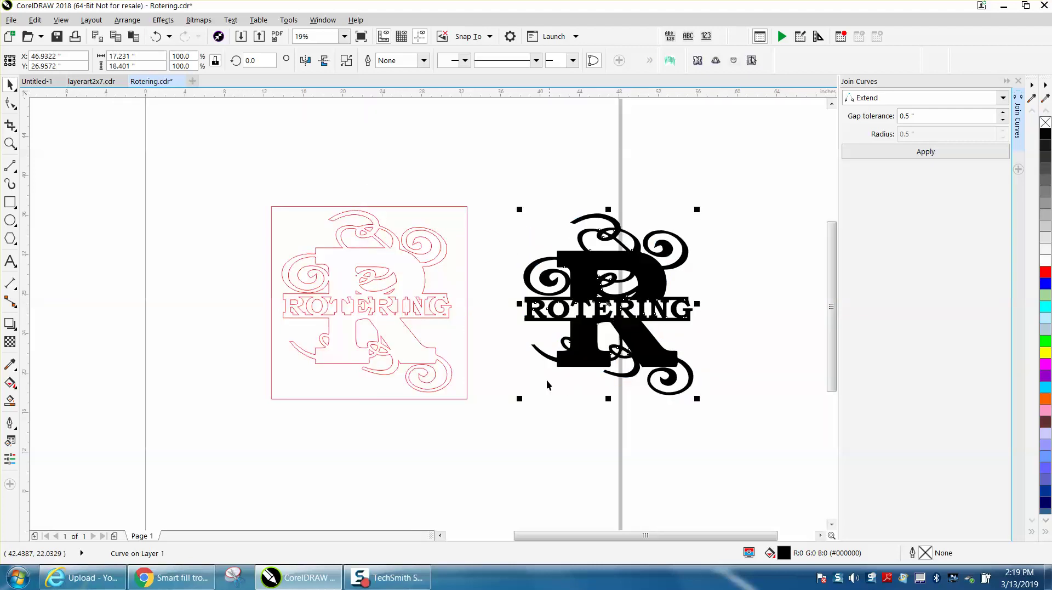
drag(239, 184, 510, 430)
key(Delete)
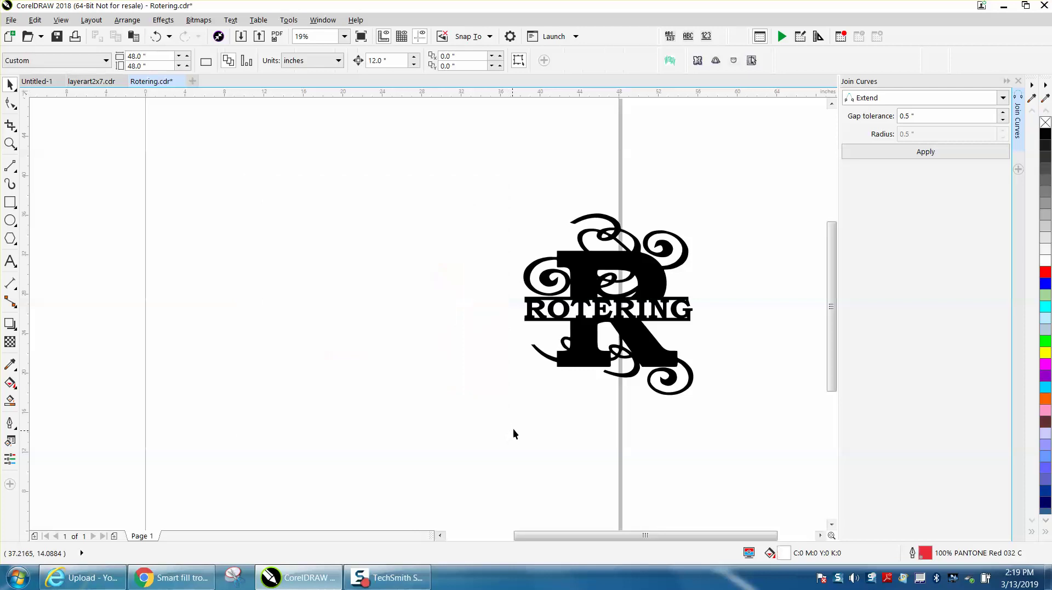
Step: Change the black monogram to no fill with a red outline, and move it back onto the page
drag(516, 191, 784, 459)
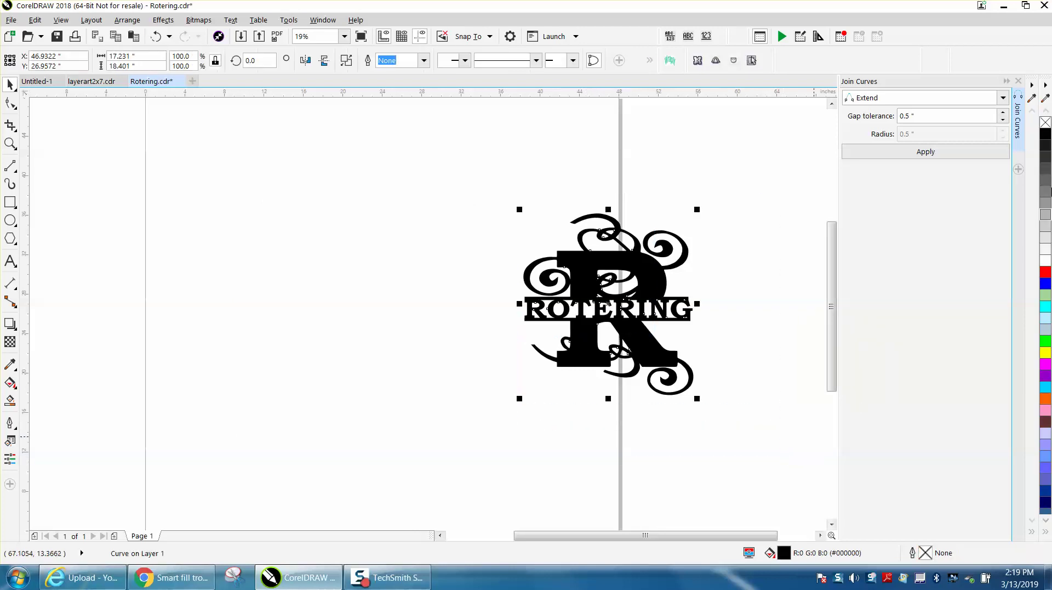
click(1045, 123)
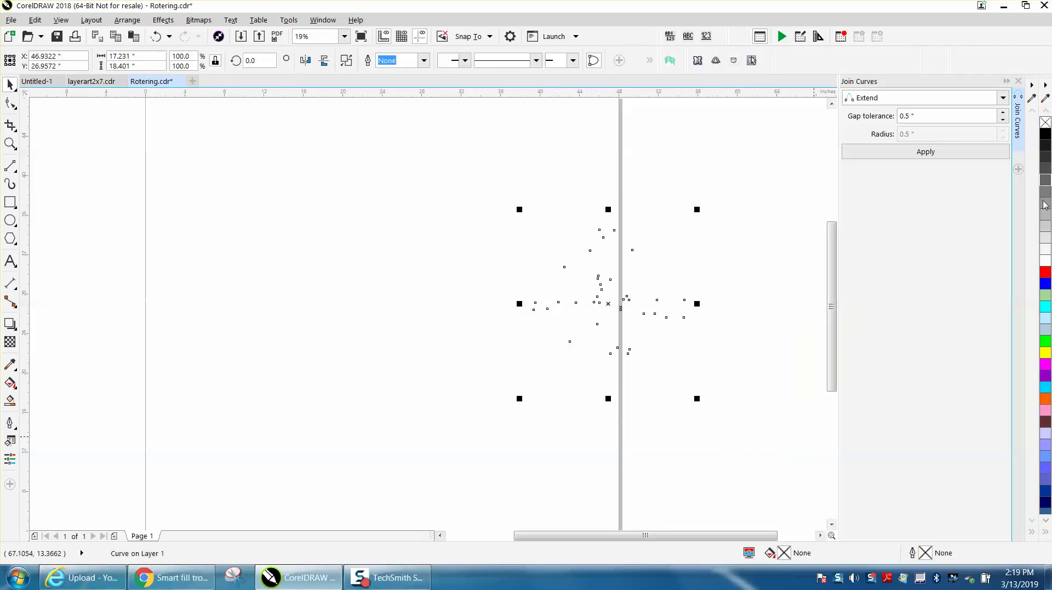
right_click(1047, 274)
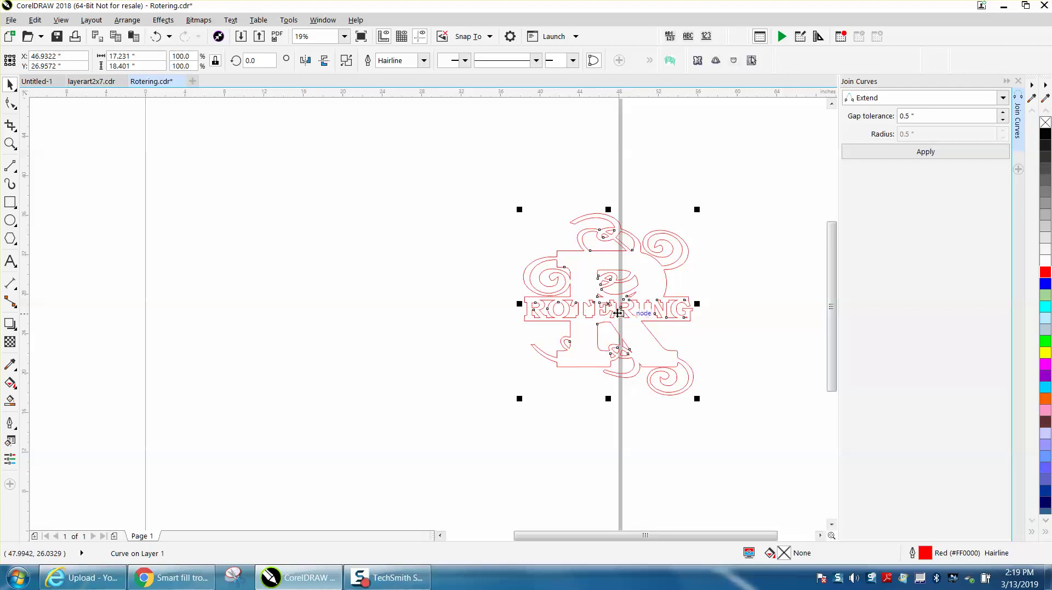
drag(605, 305, 393, 290)
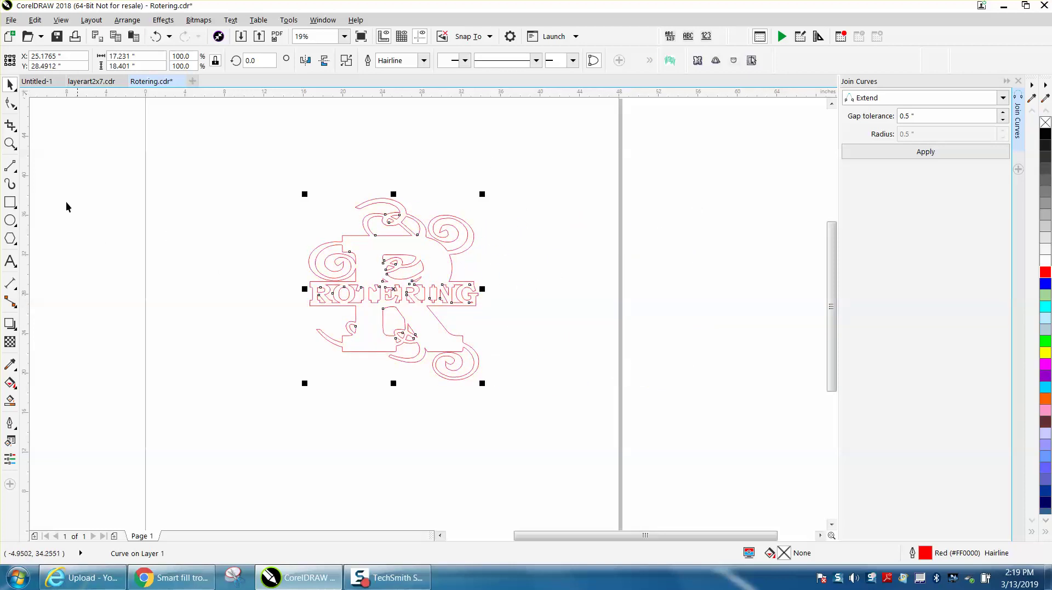
Step: Examine the red monogram outline up close, especially the lower half of the R and its swirls
click(10, 143)
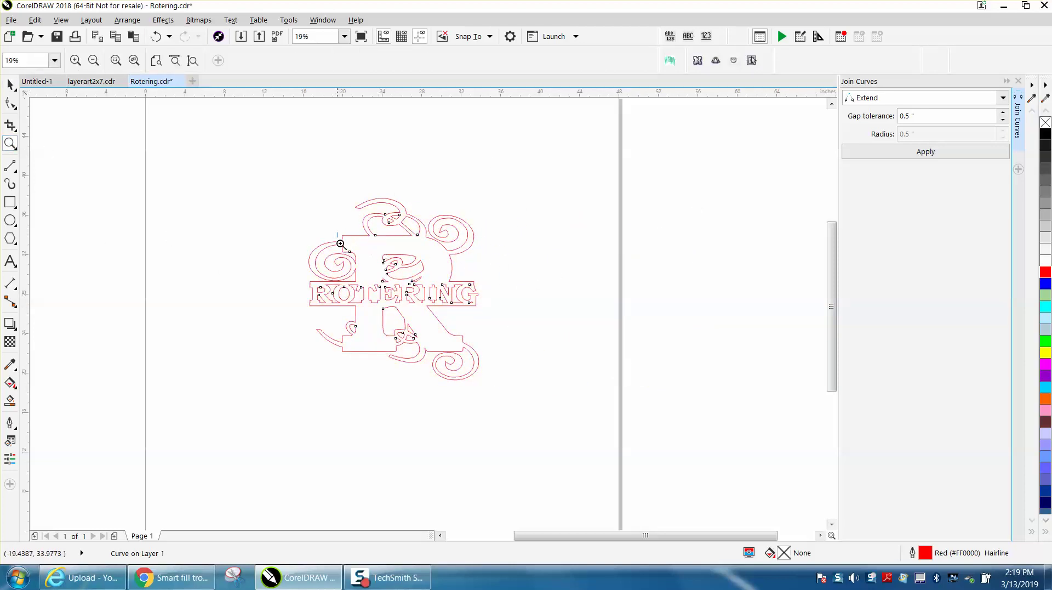
drag(340, 230, 378, 250)
right_click(399, 270)
right_click(399, 269)
right_click(399, 268)
right_click(398, 266)
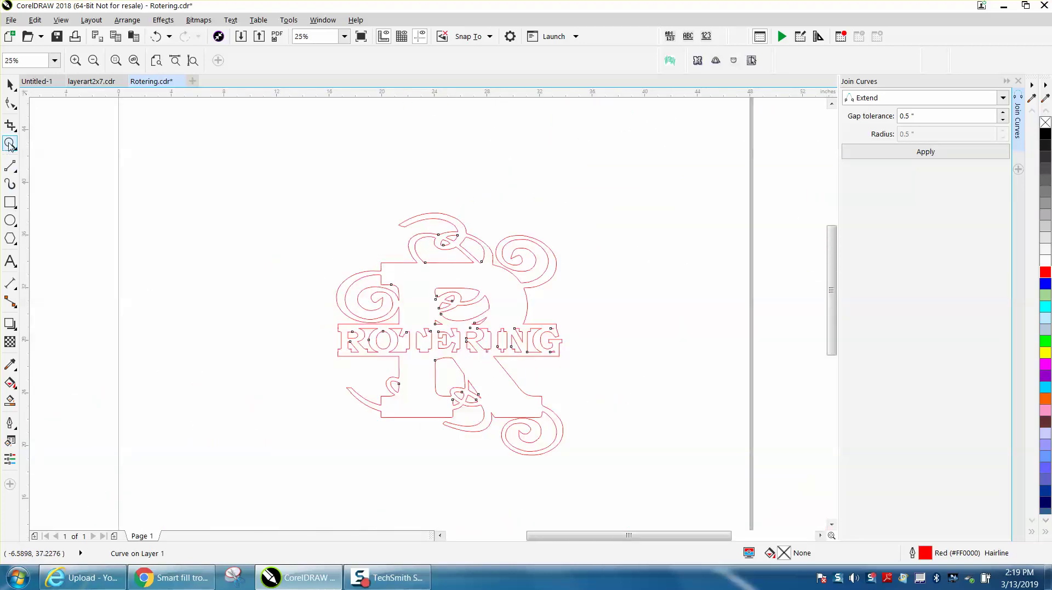
drag(354, 354, 668, 490)
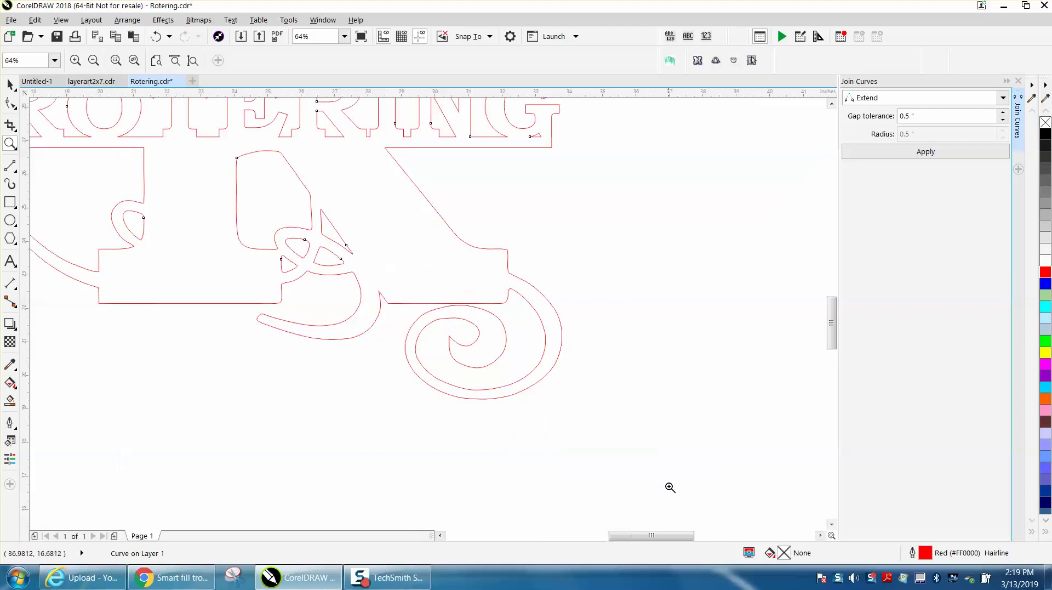
right_click(499, 273)
right_click(590, 278)
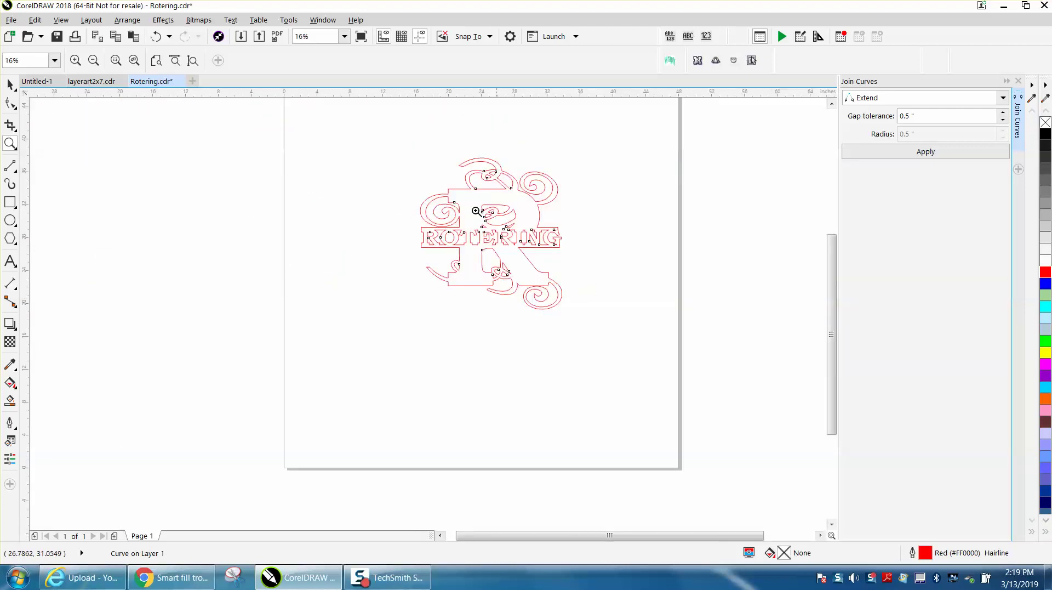
Step: Apply a black Smart Fill with no outline to the red monogram, and inspect the filled design up close
click(10, 401)
click(476, 212)
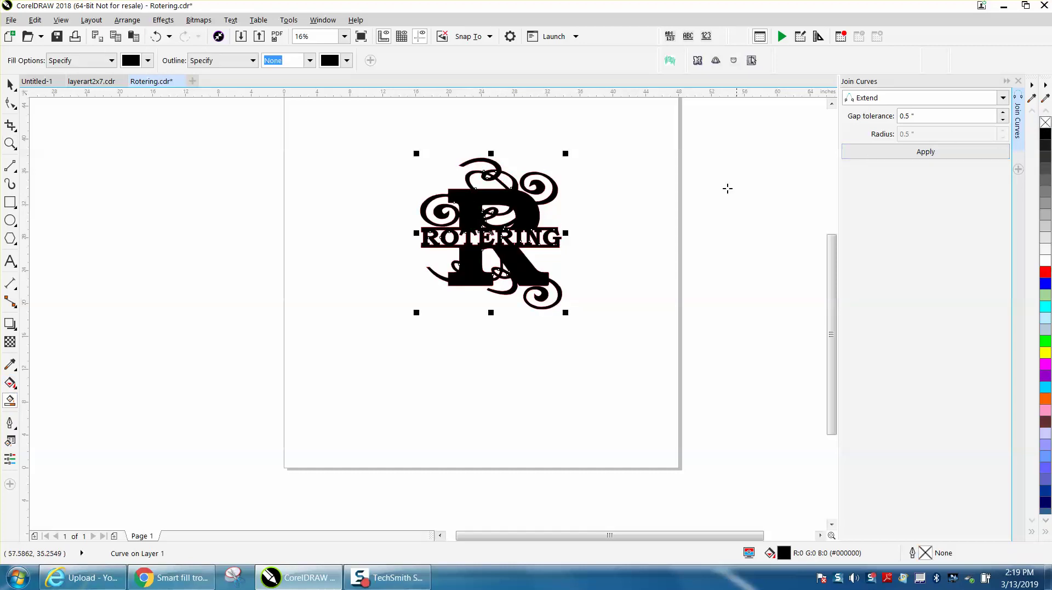
click(10, 143)
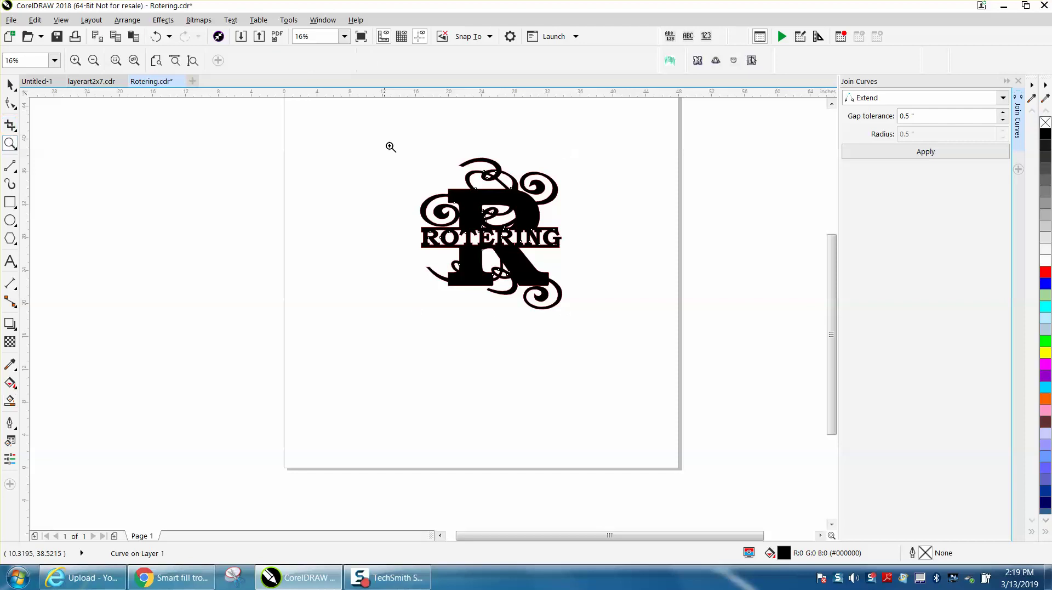
drag(392, 163, 603, 334)
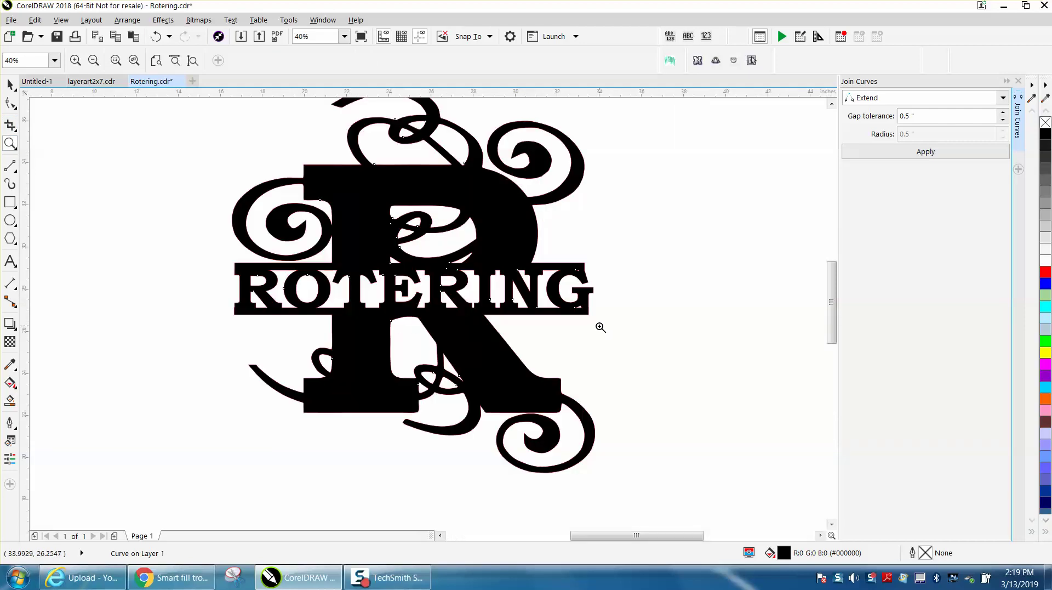